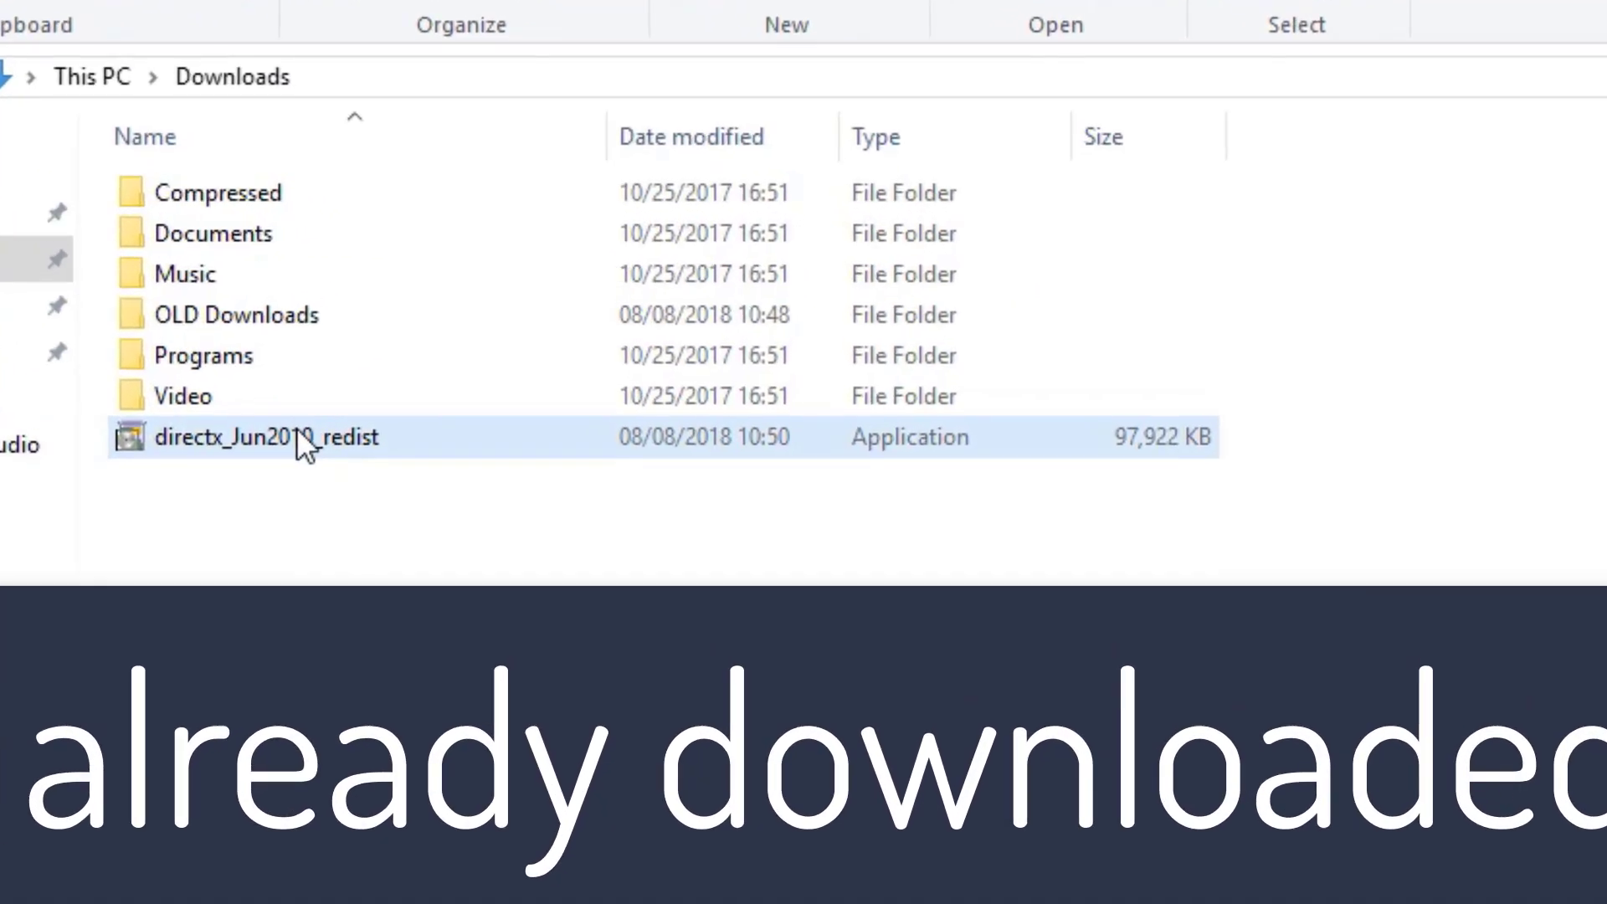
Step: Create a new folder named "directx offline" in the Downloads folder
click(298, 432)
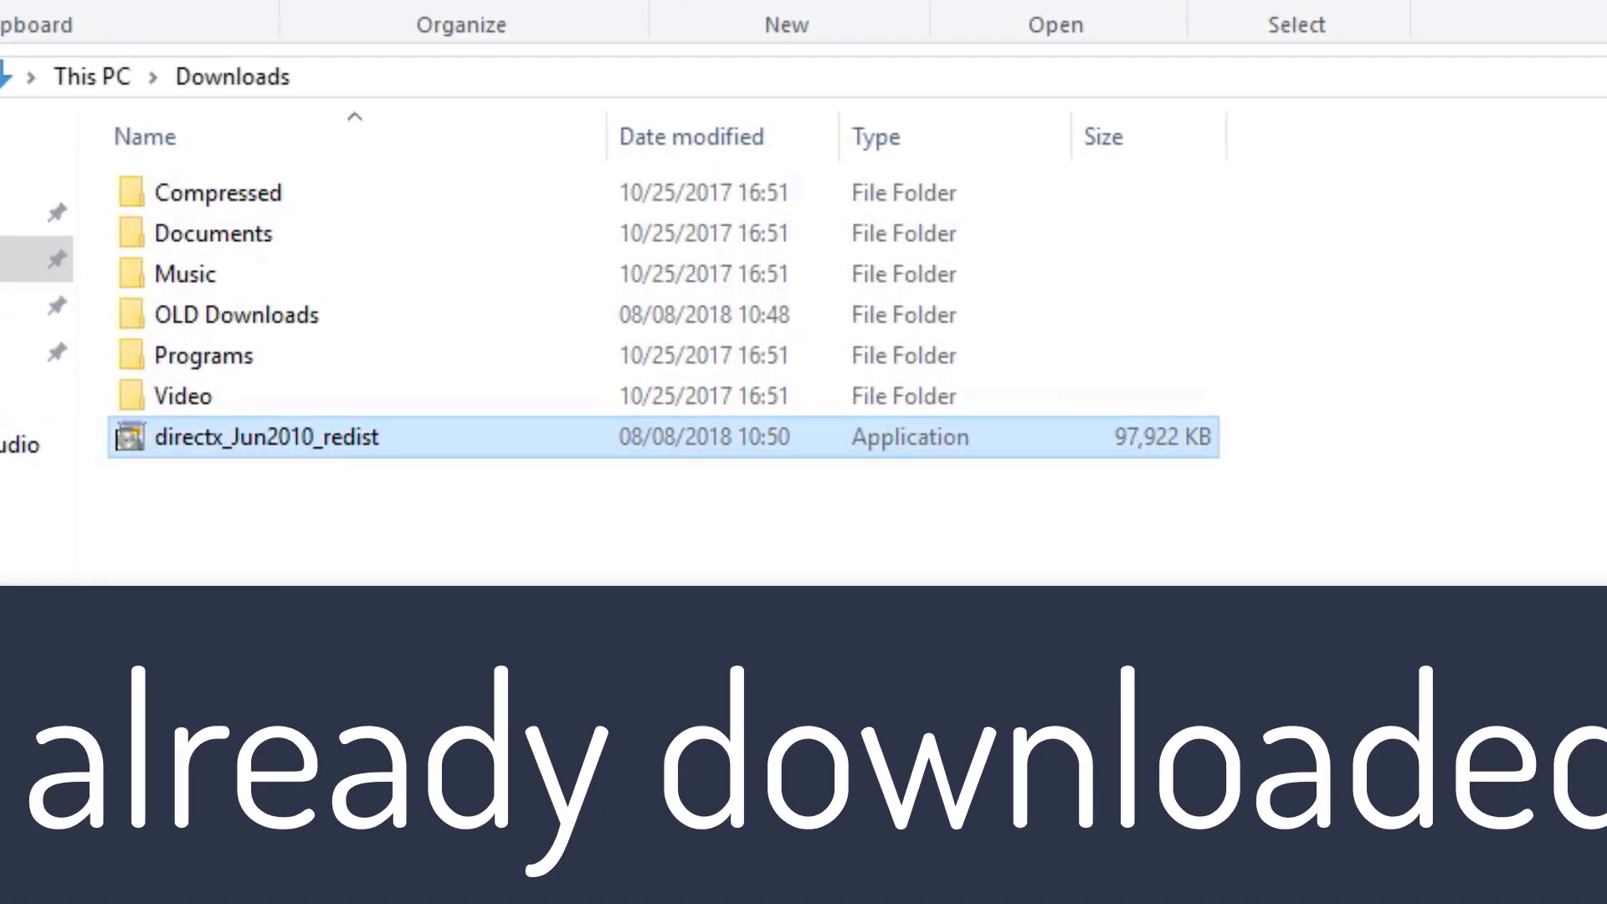
key(ctrl+space)
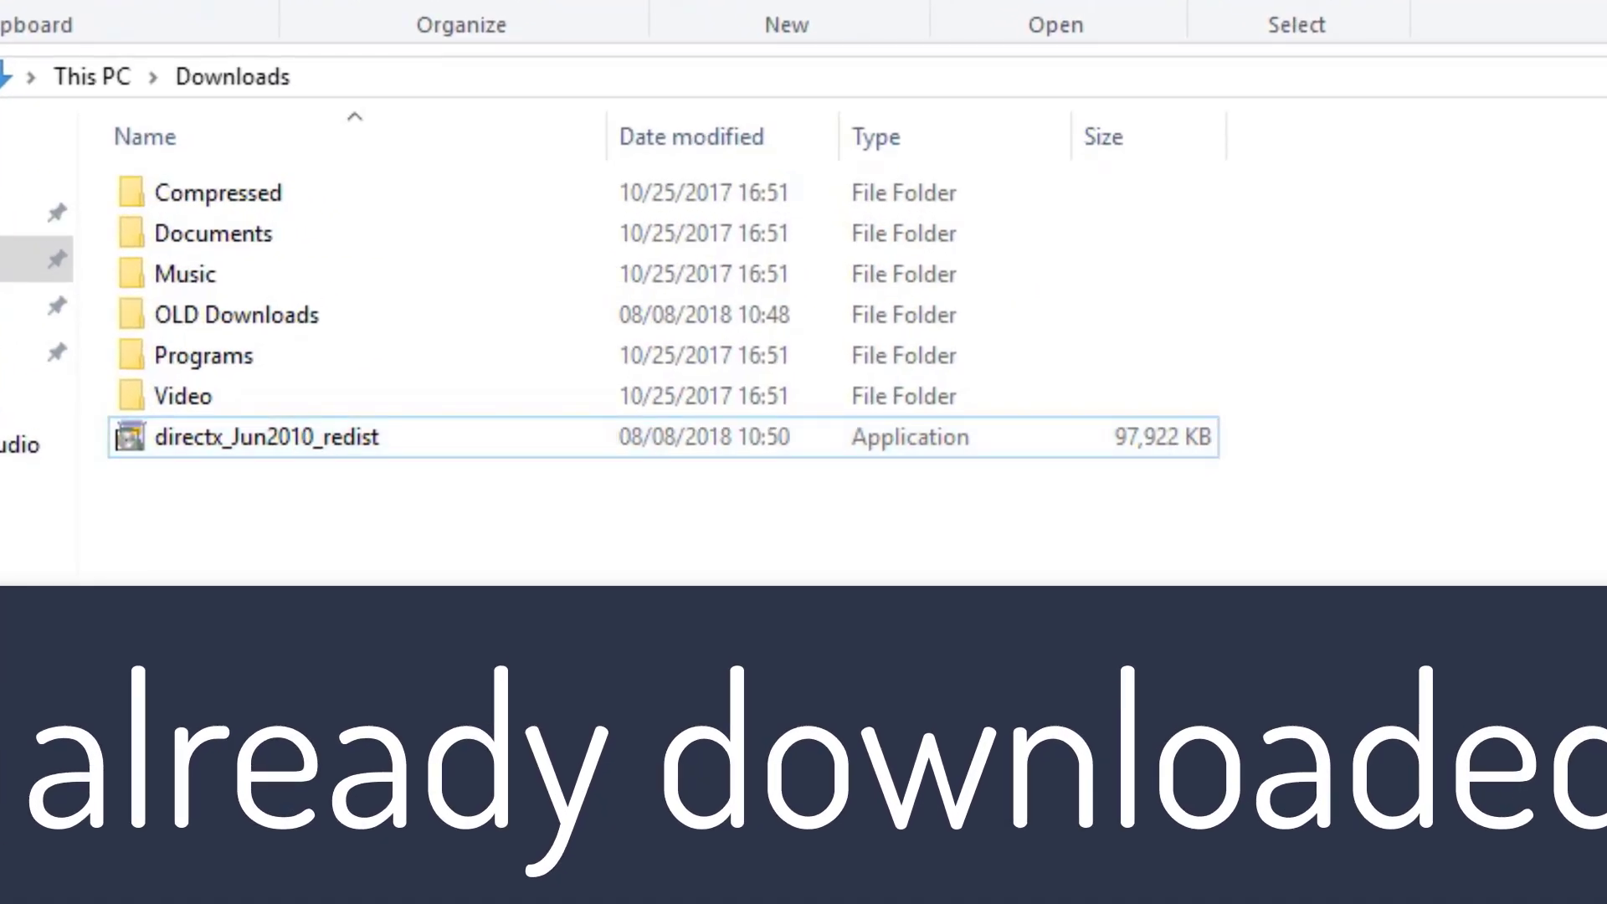
key(ctrl+shift+n)
text(dire)
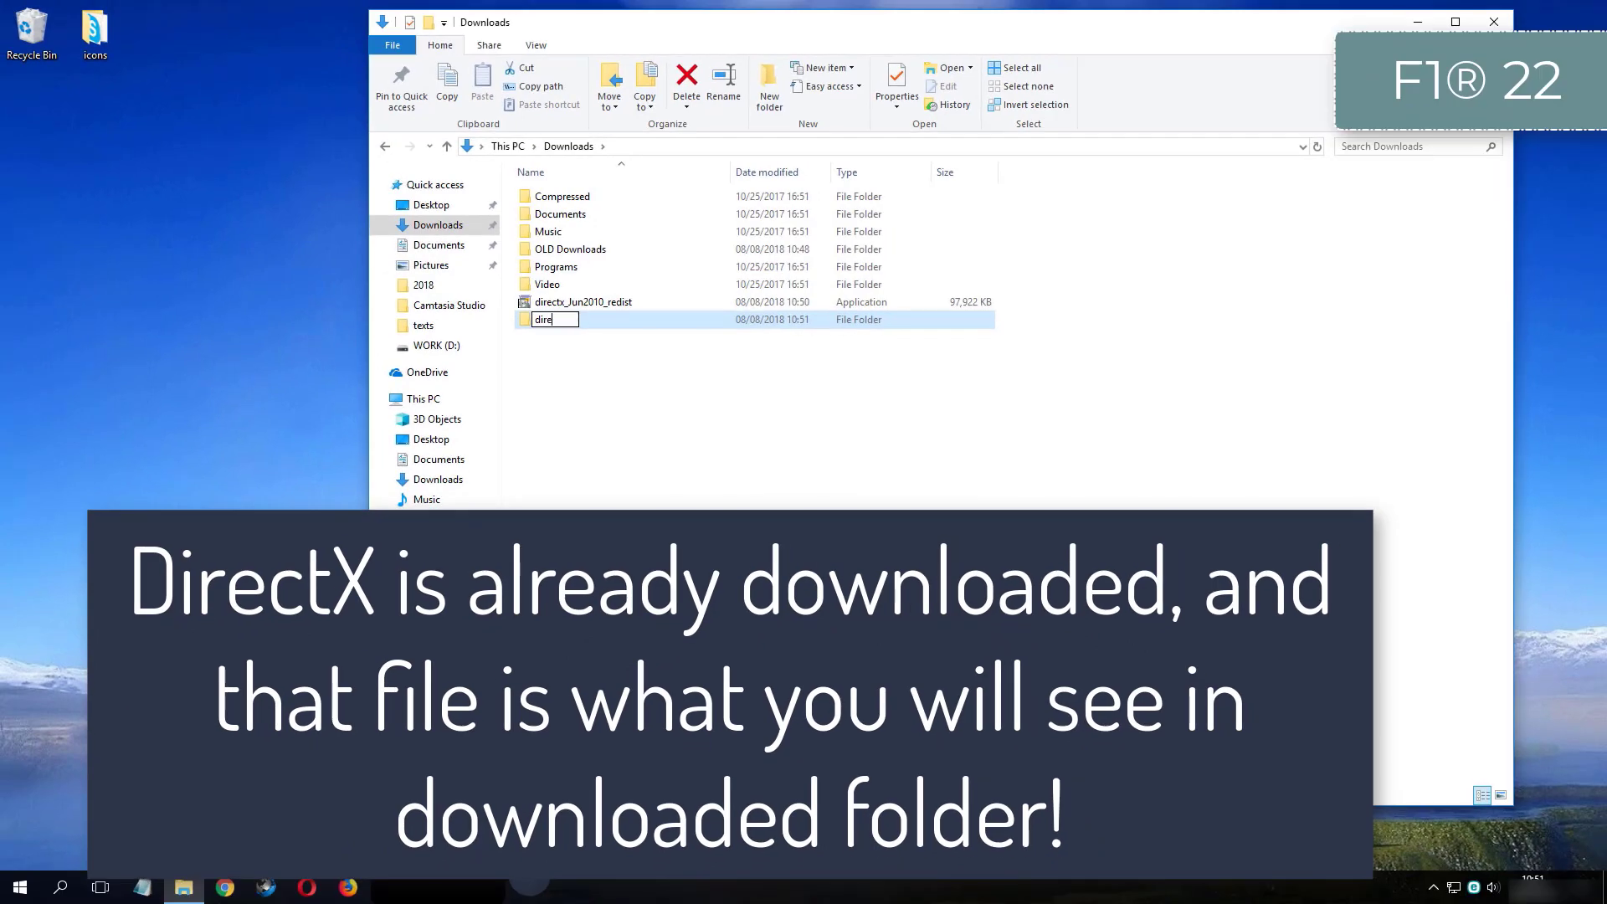
text(c)
key(BackSpace)
text(ct)
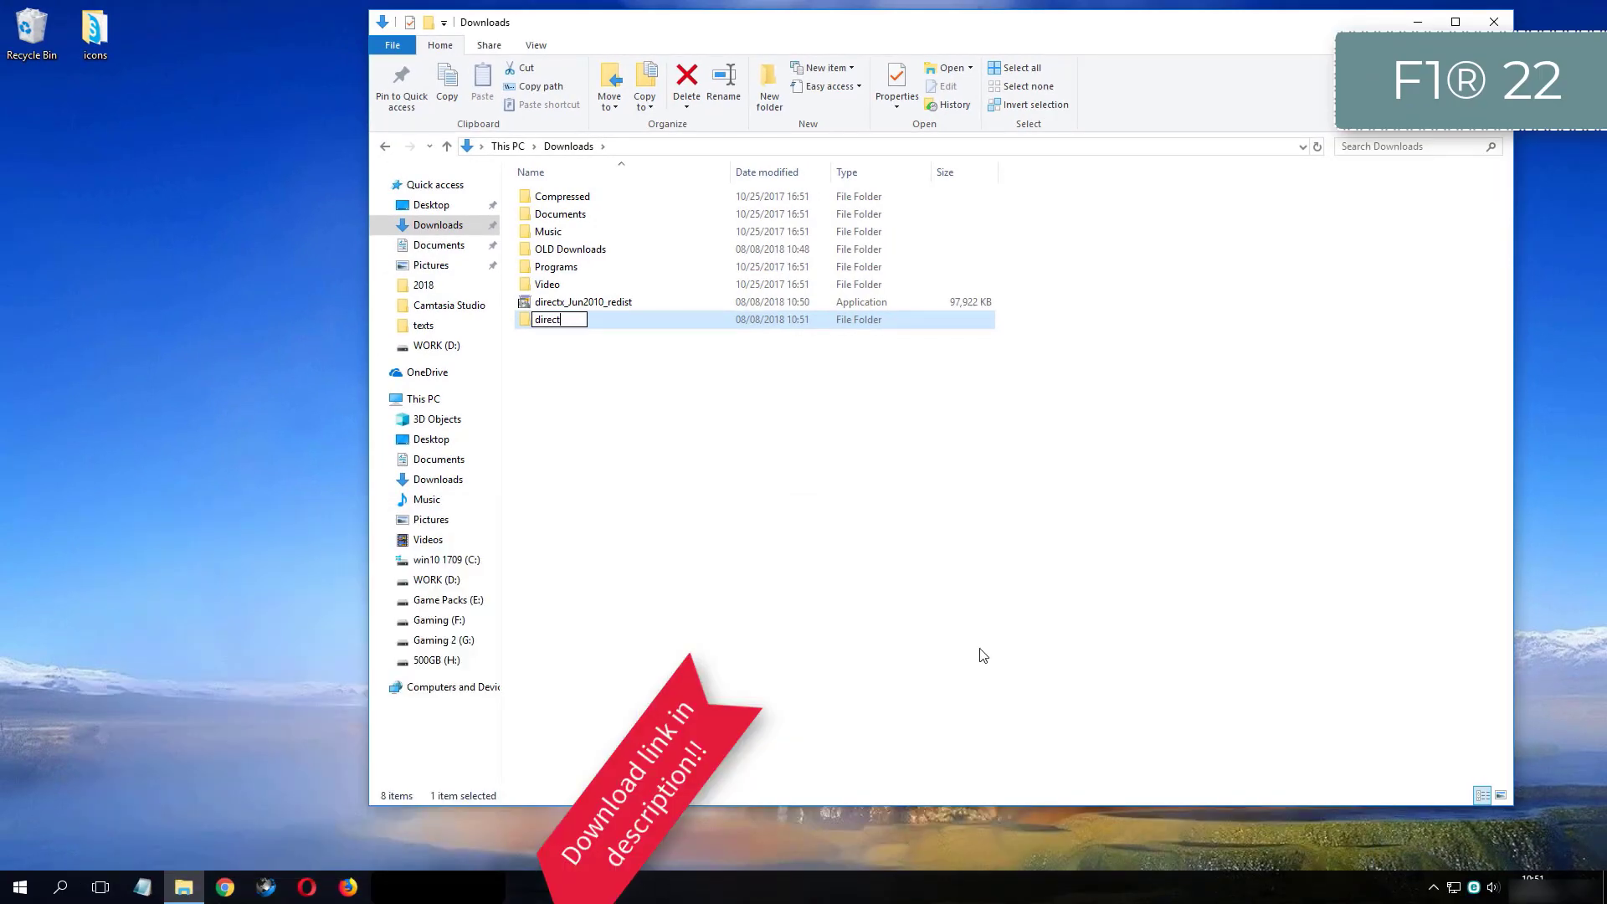
text(x o)
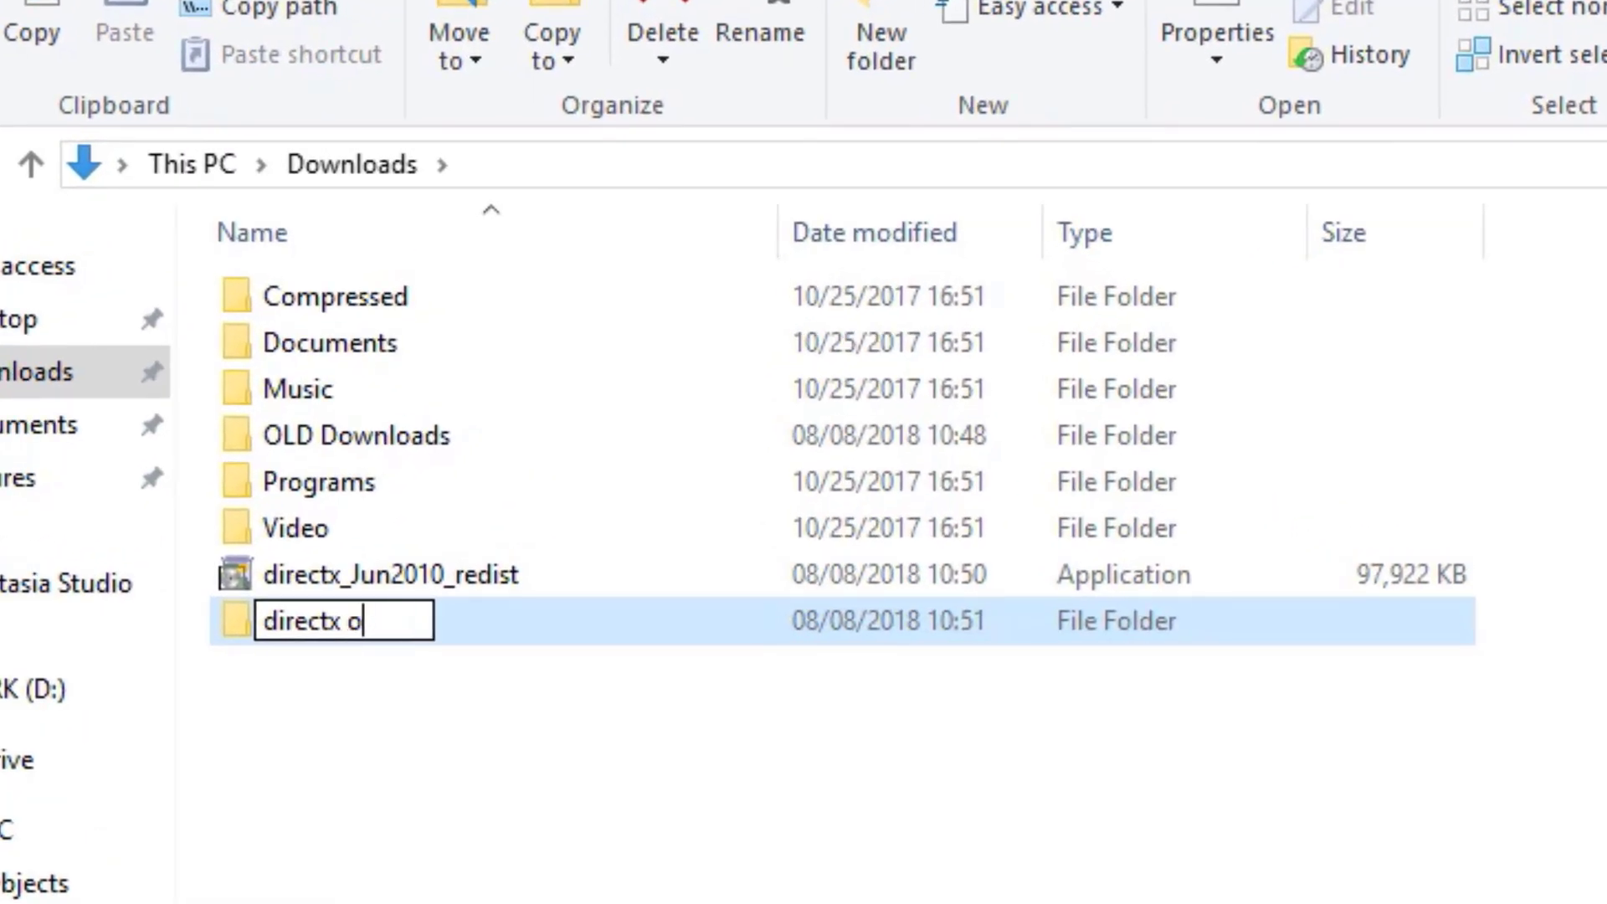
text(ffline)
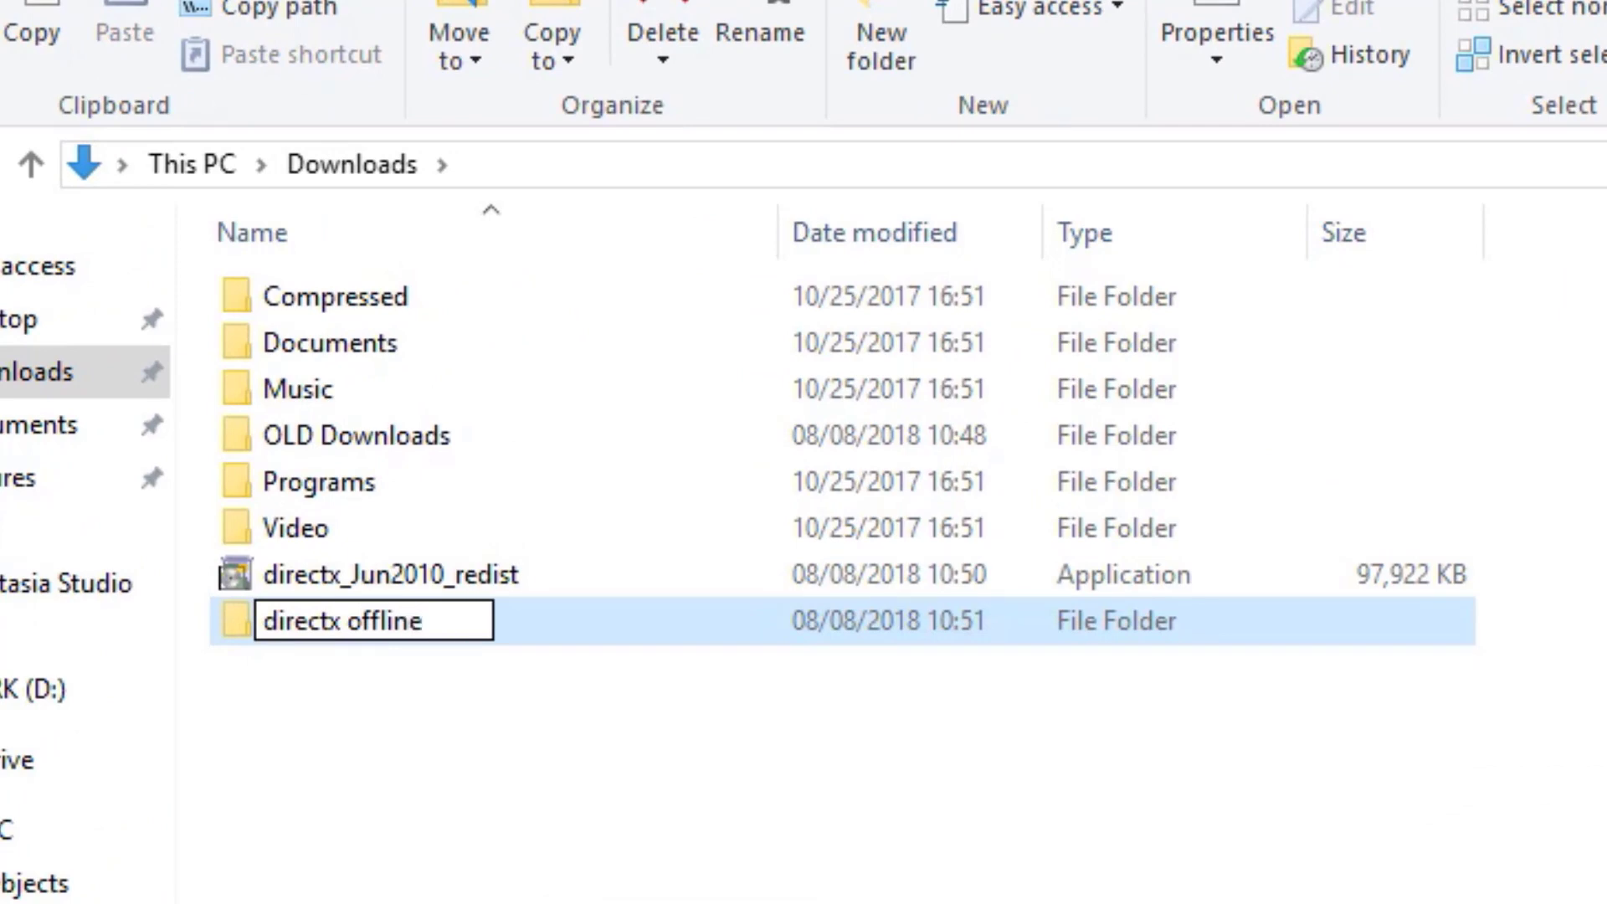
key(Return)
Step: Run the directx_Jun2010_redist package from Downloads and accept its license agreement
click(433, 574)
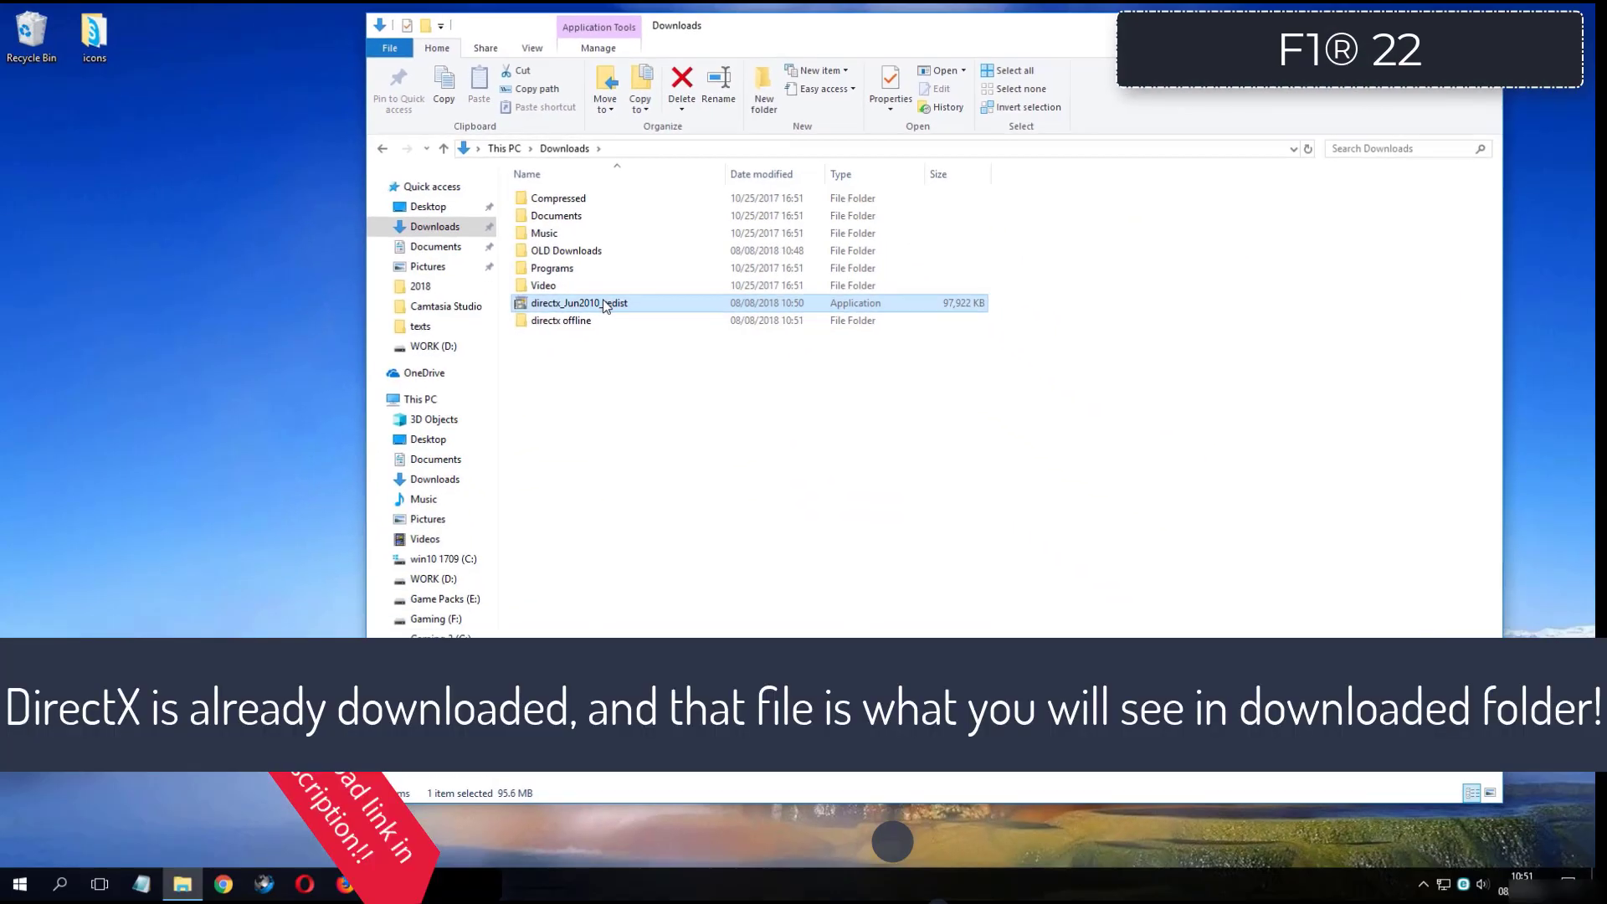
double_click(605, 306)
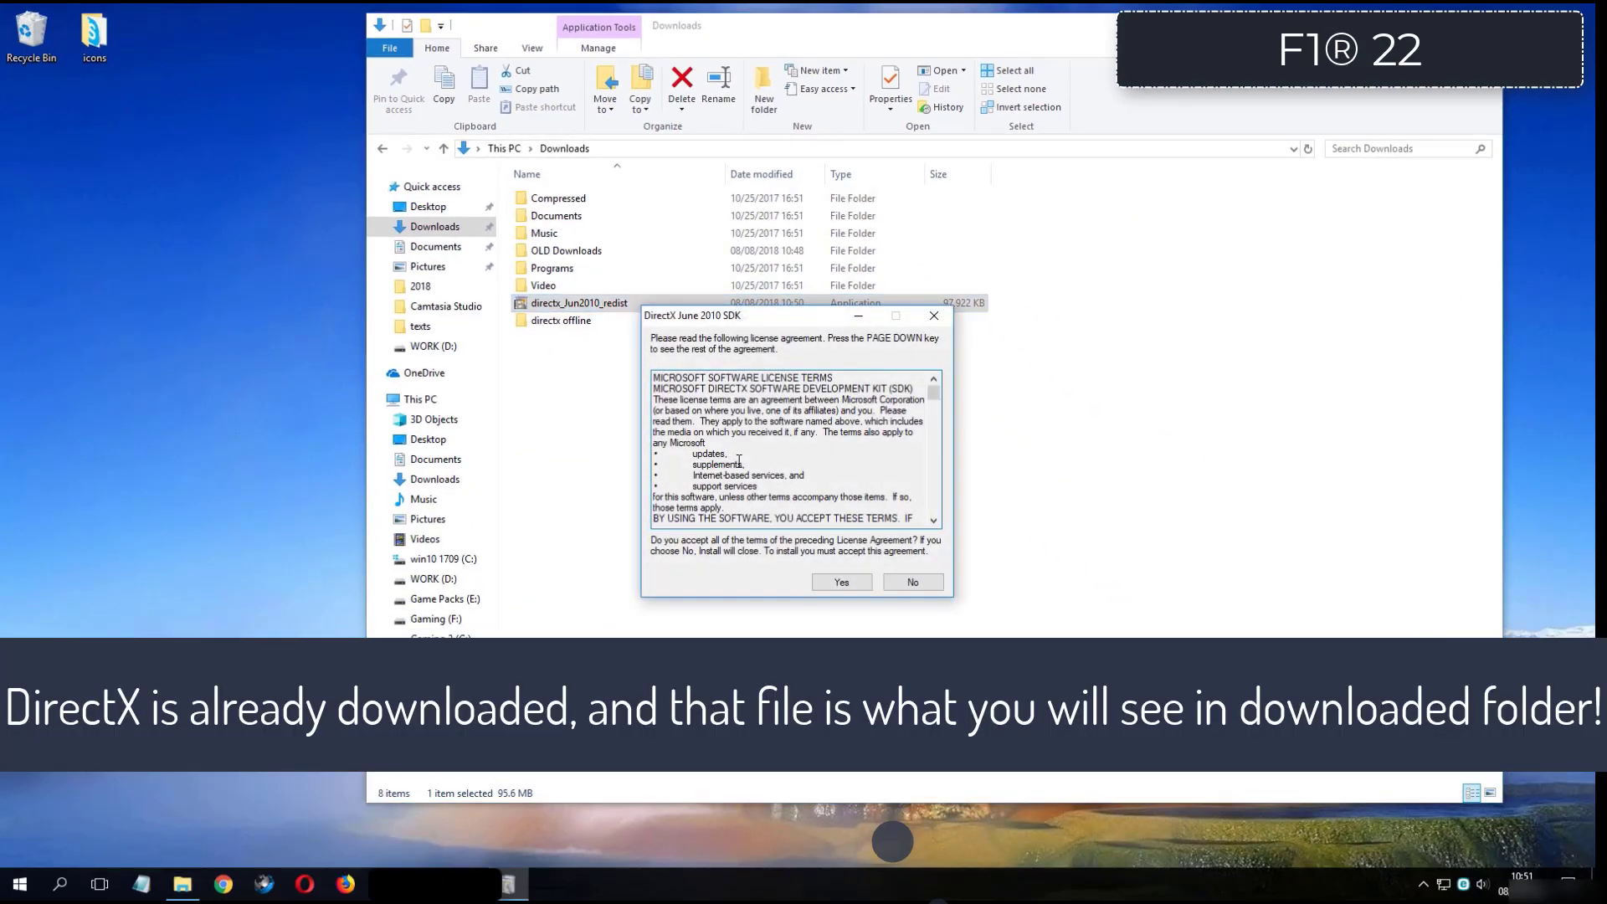
click(825, 582)
Step: Extract the DirectX files into the "directx offline" folder inside Downloads
click(897, 462)
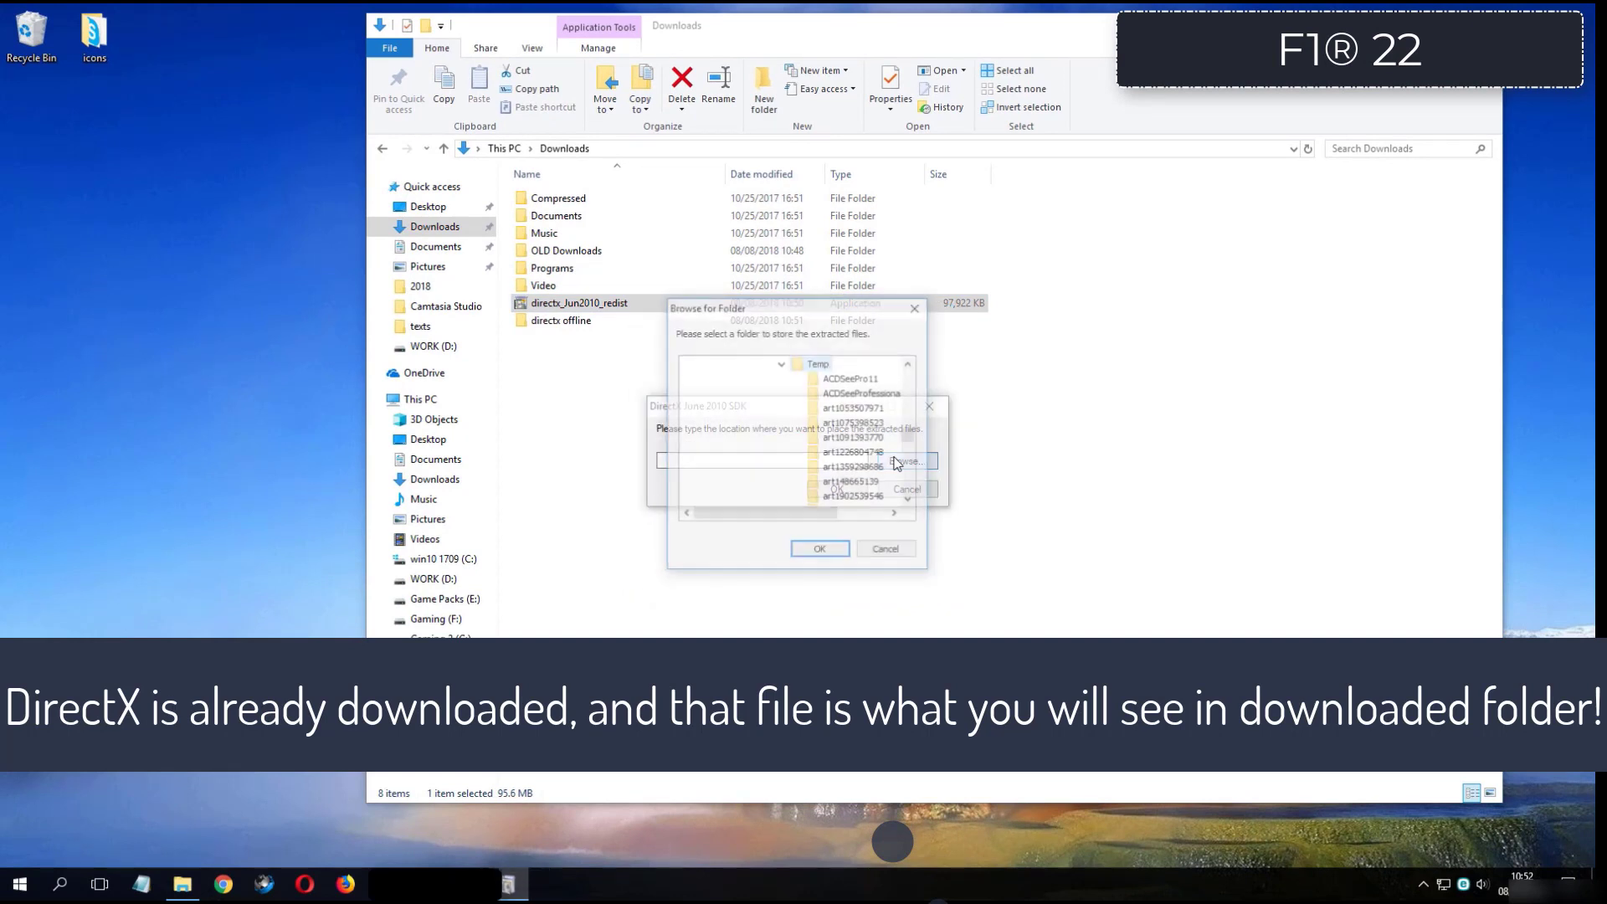
click(781, 364)
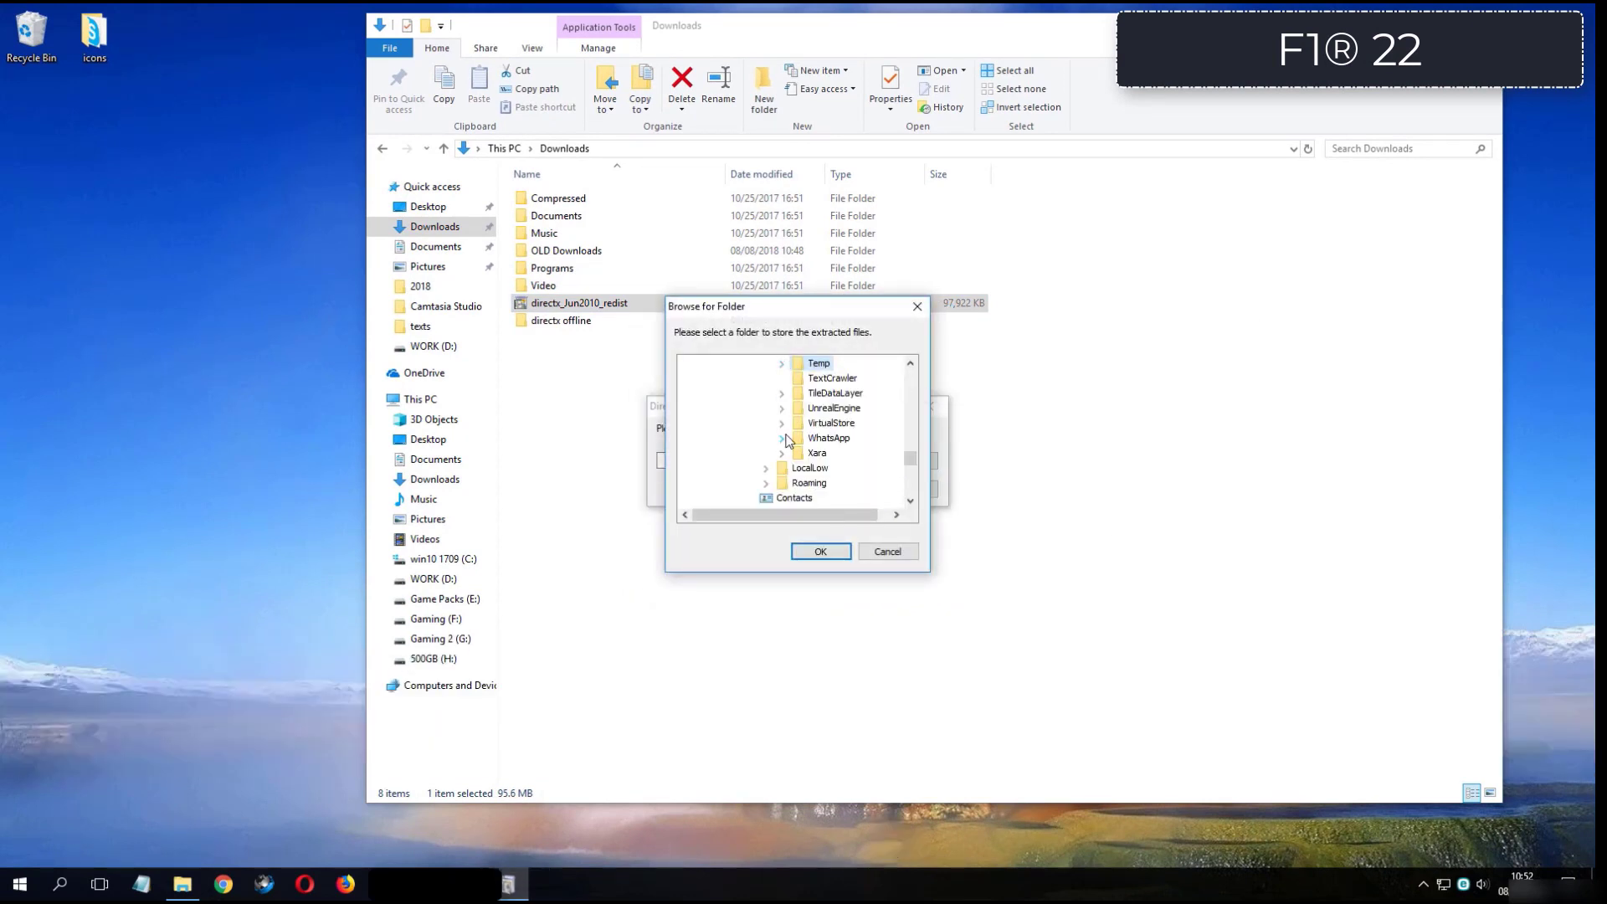
scroll(787, 439, down, 4)
click(797, 365)
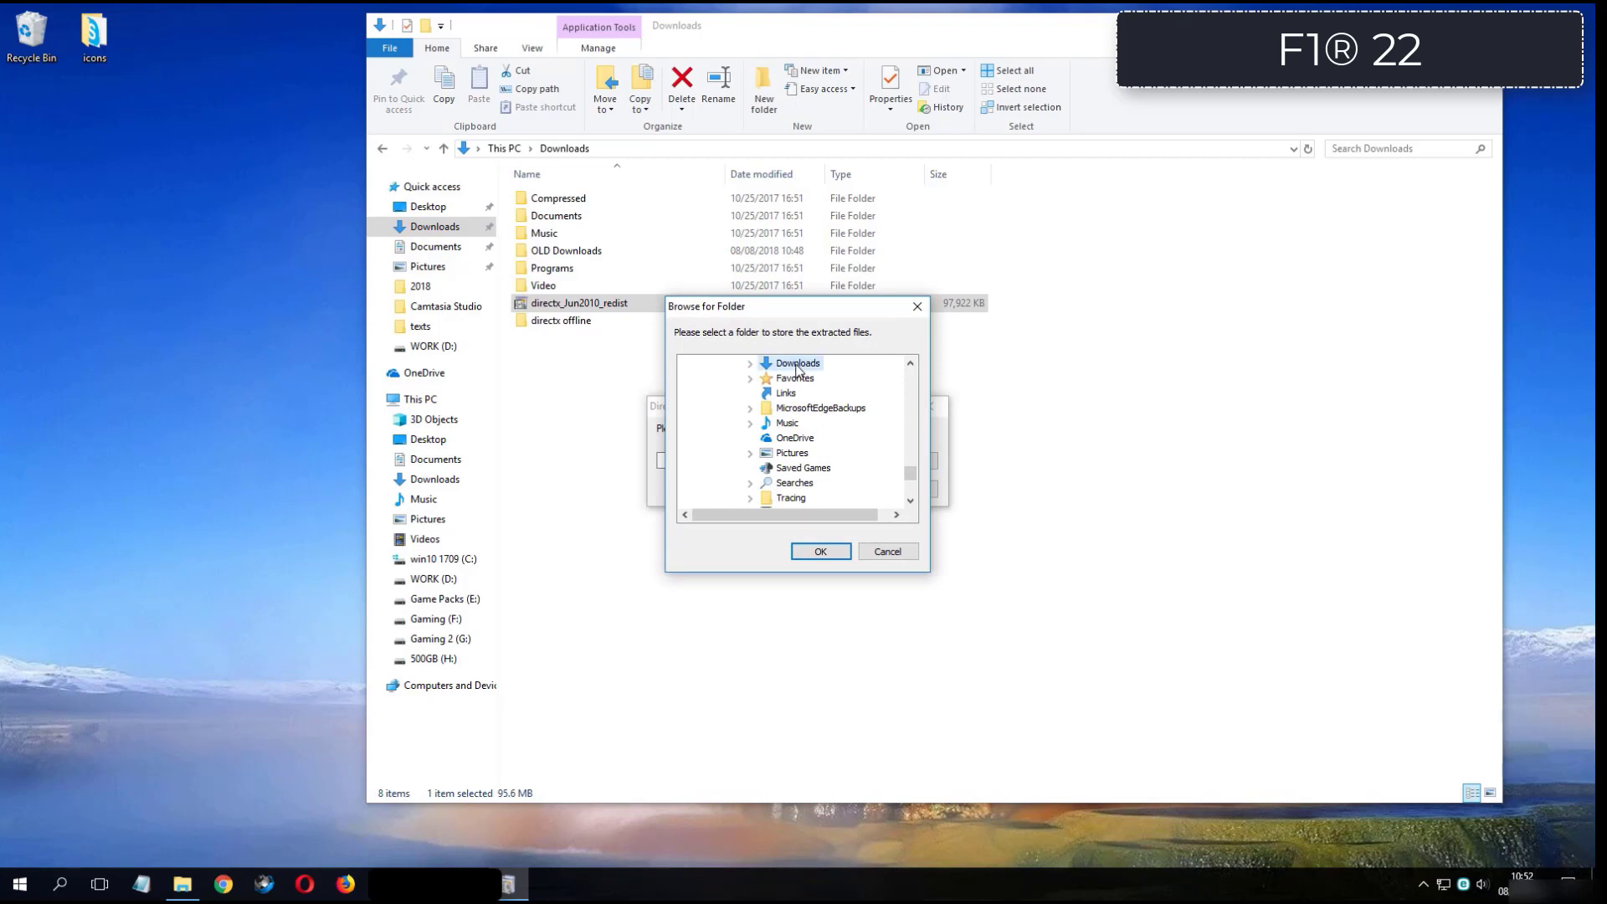
double_click(794, 366)
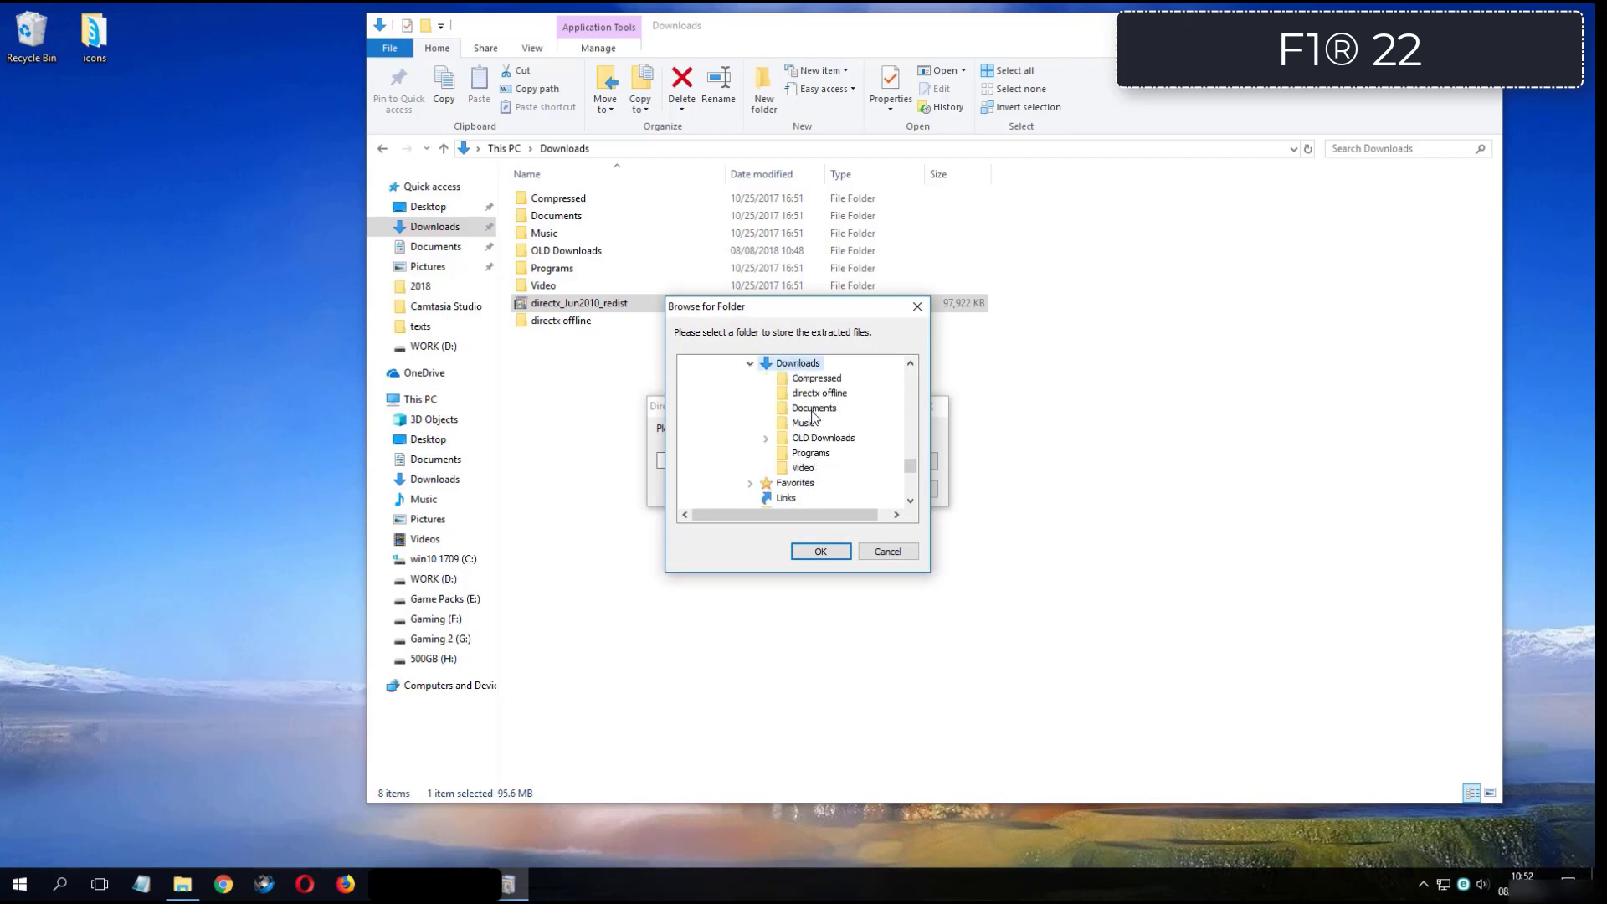
click(816, 395)
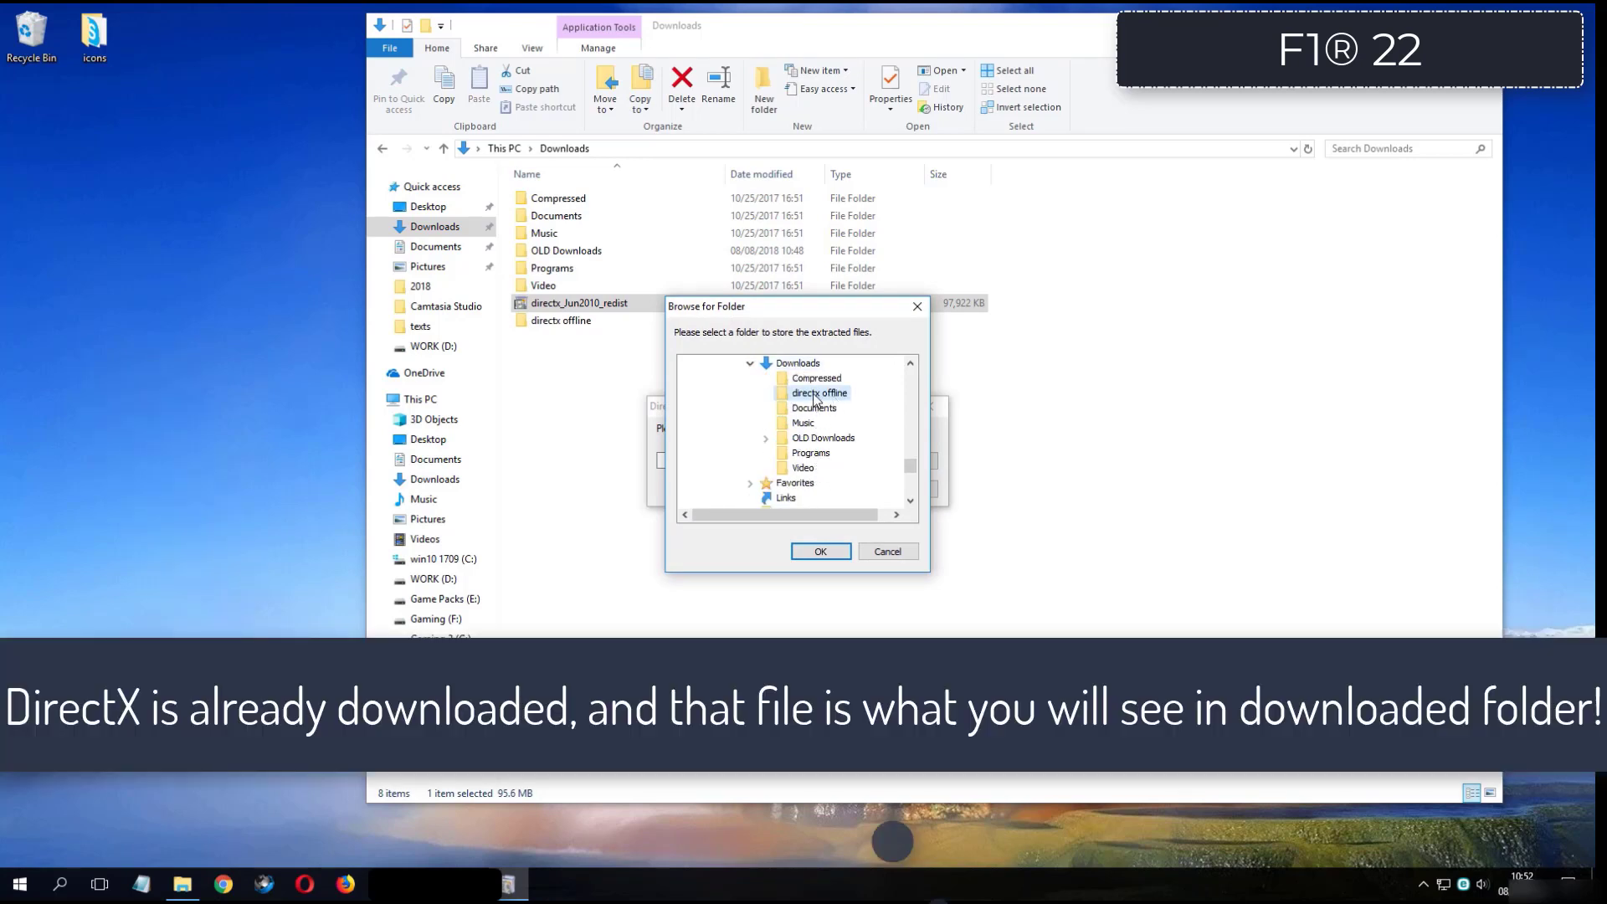
click(833, 553)
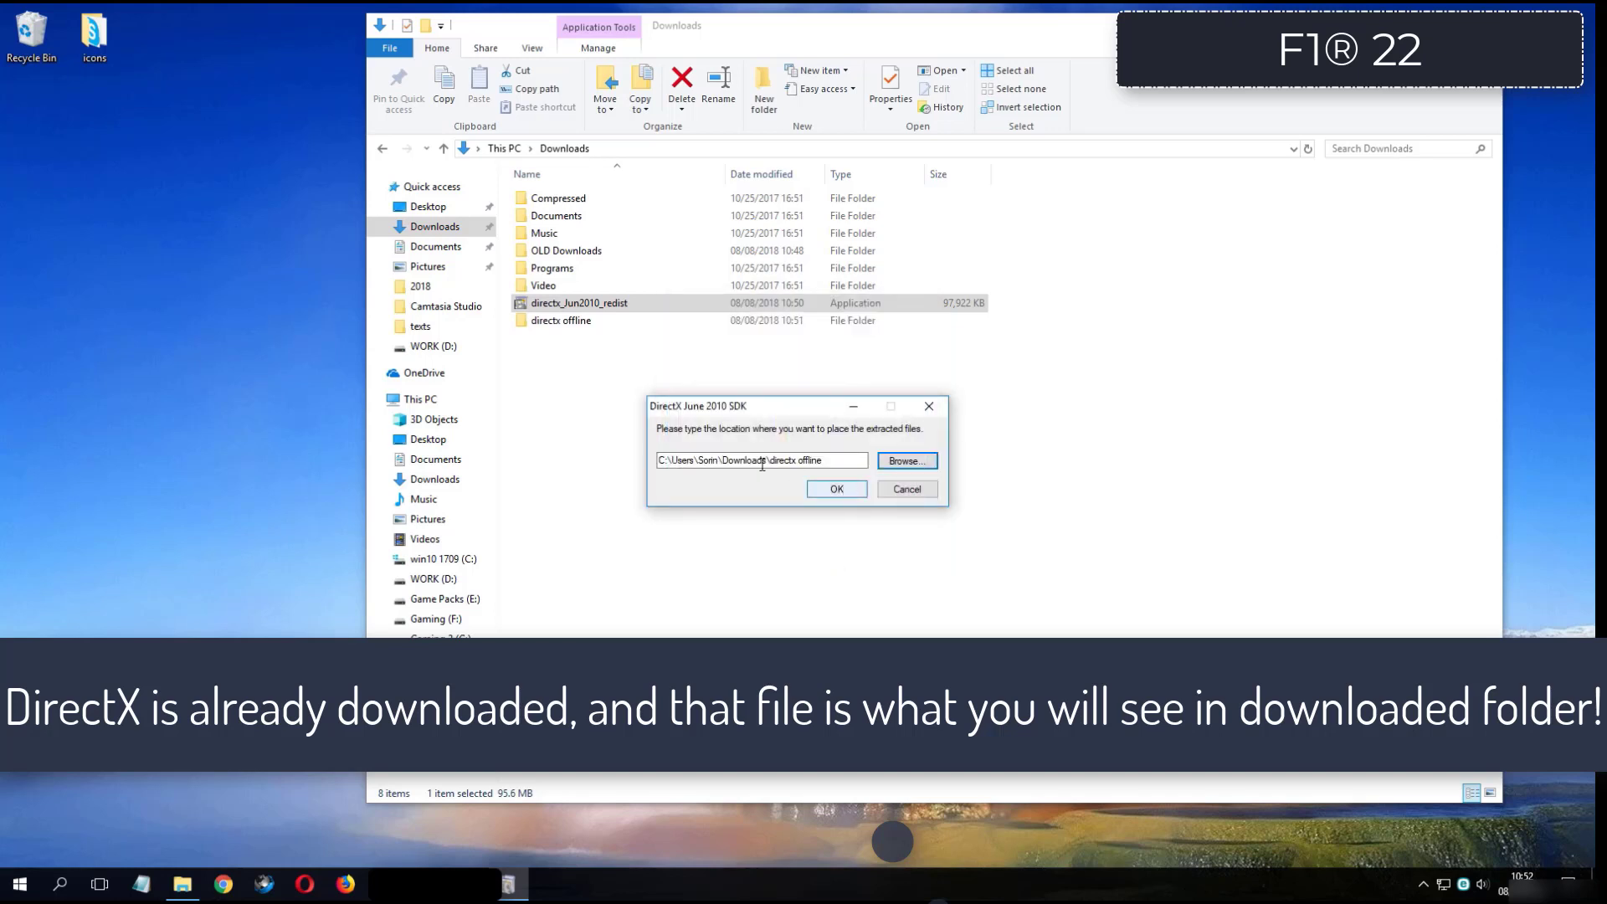
click(837, 489)
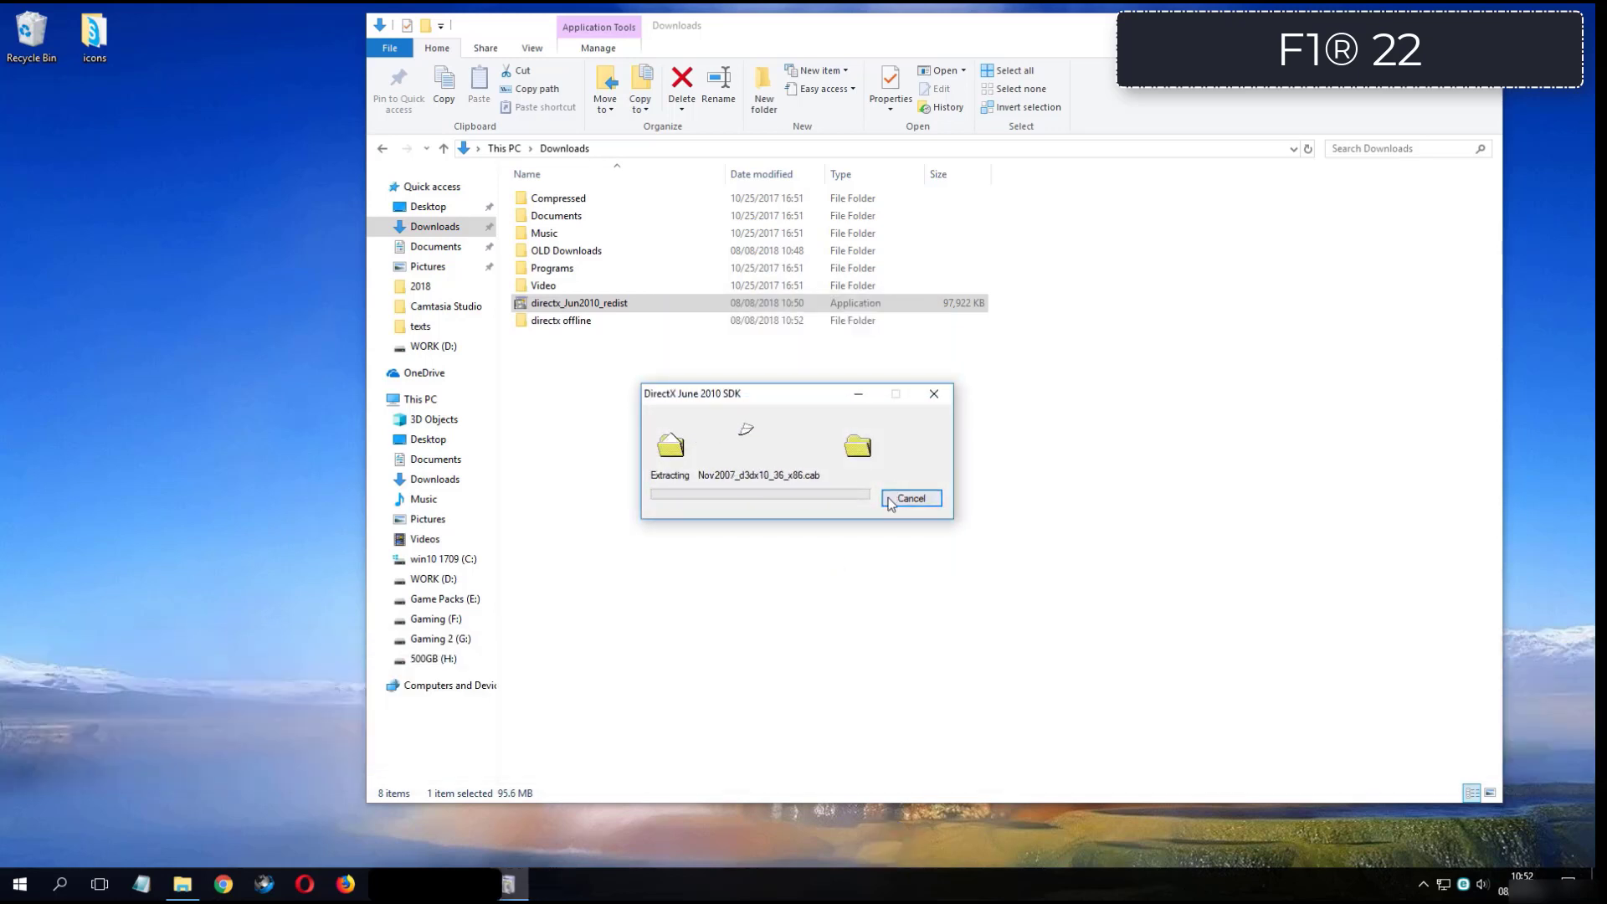
Step: Open the "directx offline" folder and launch the DXSETUP application
click(585, 323)
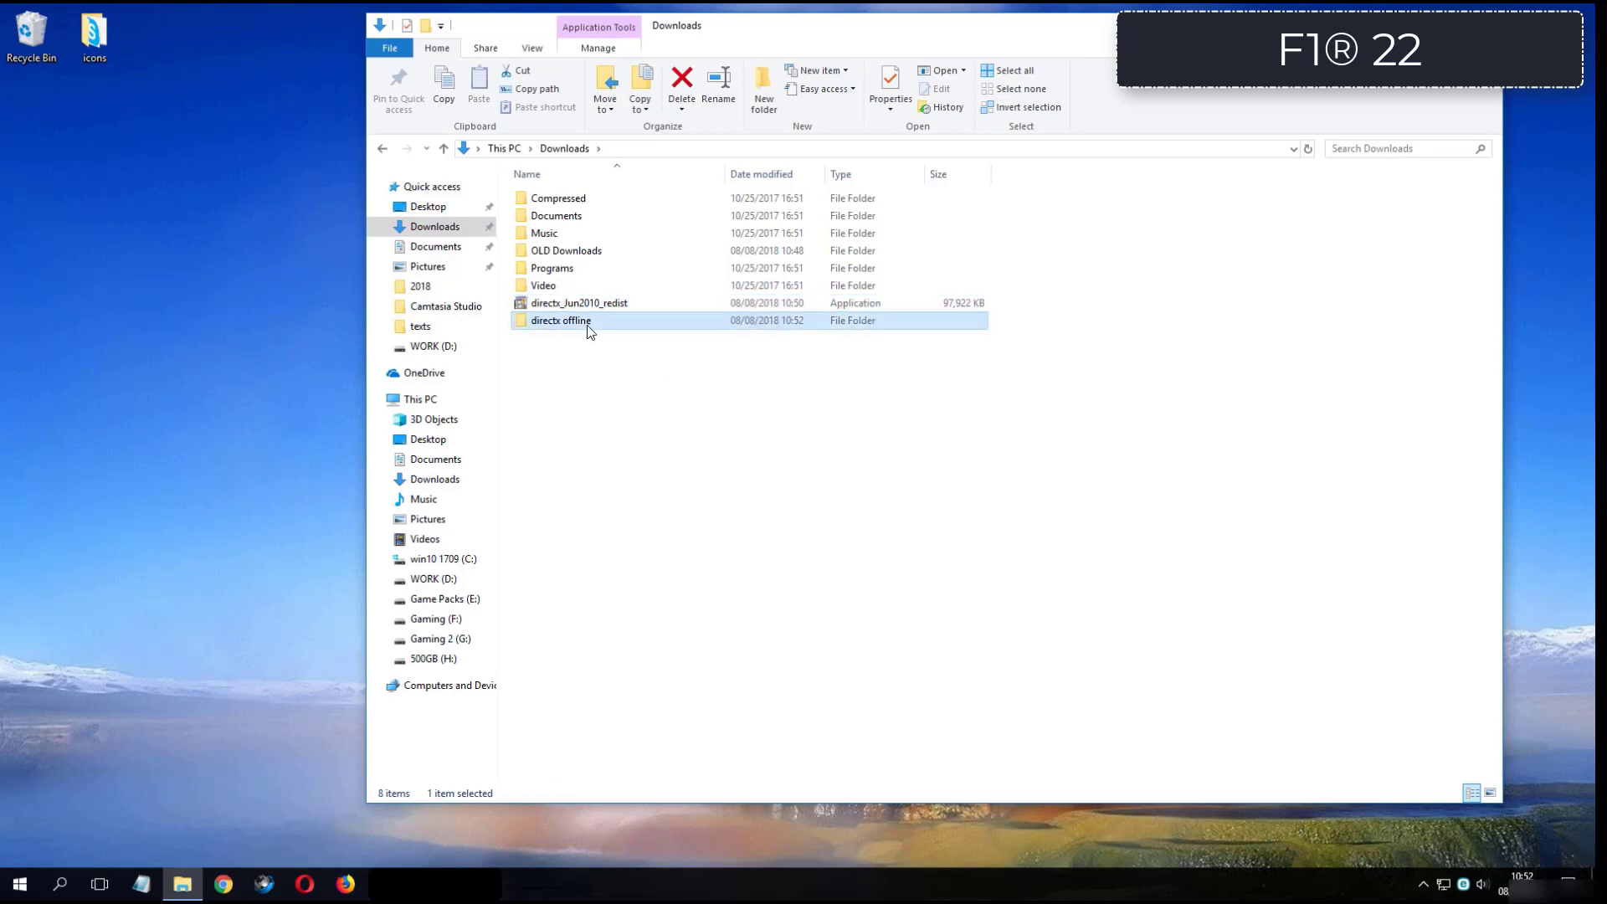
double_click(601, 323)
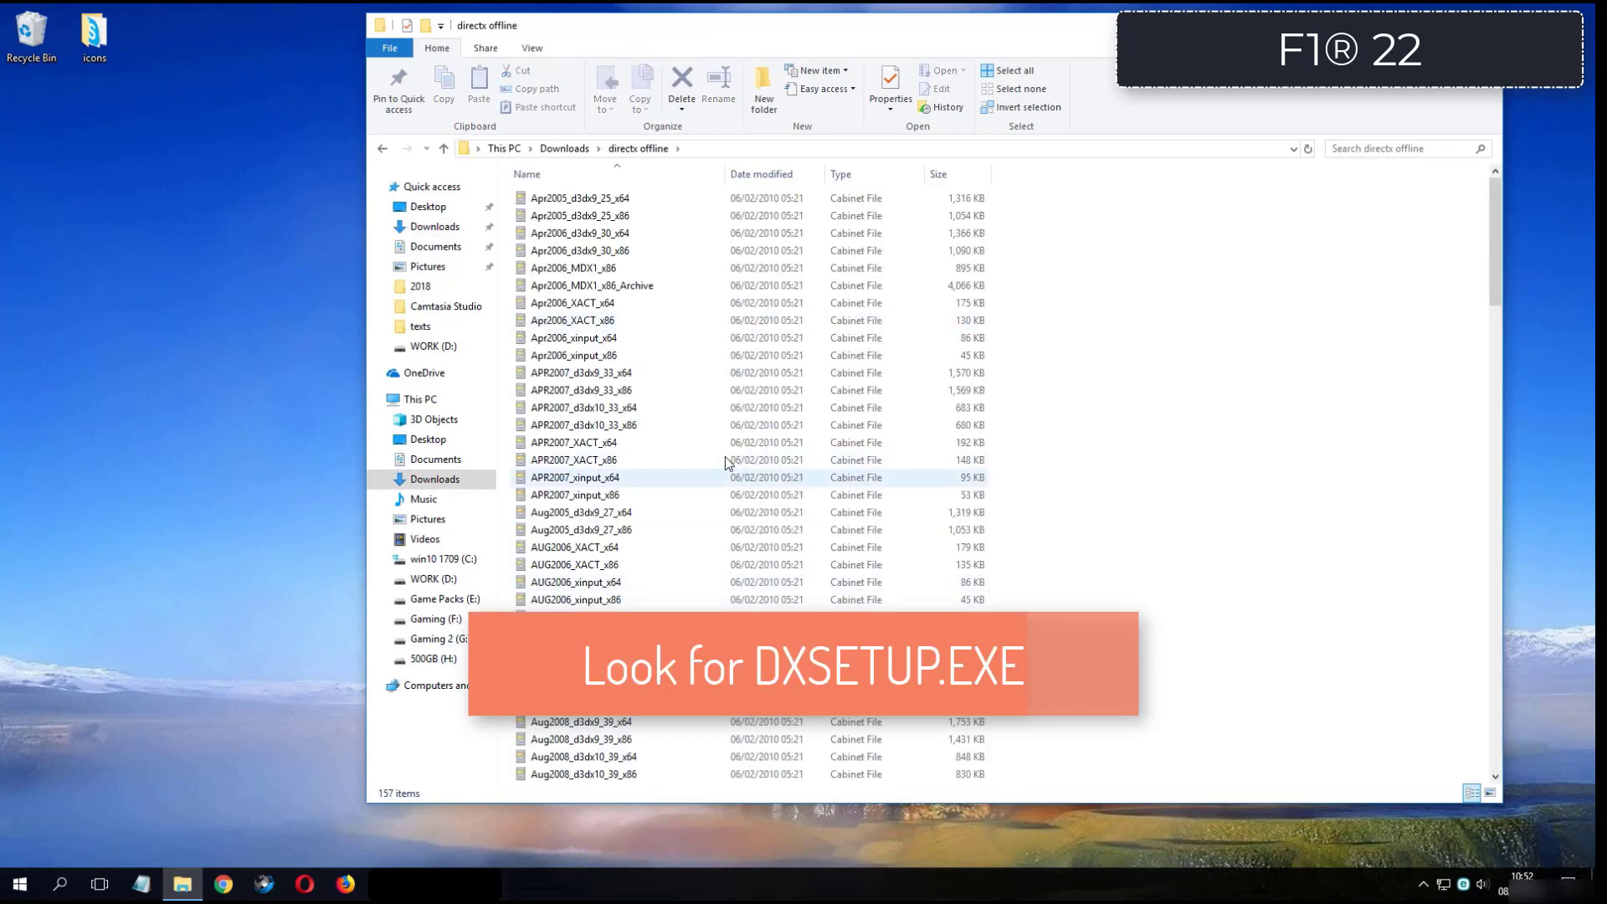
drag(1497, 253, 1499, 434)
double_click(653, 462)
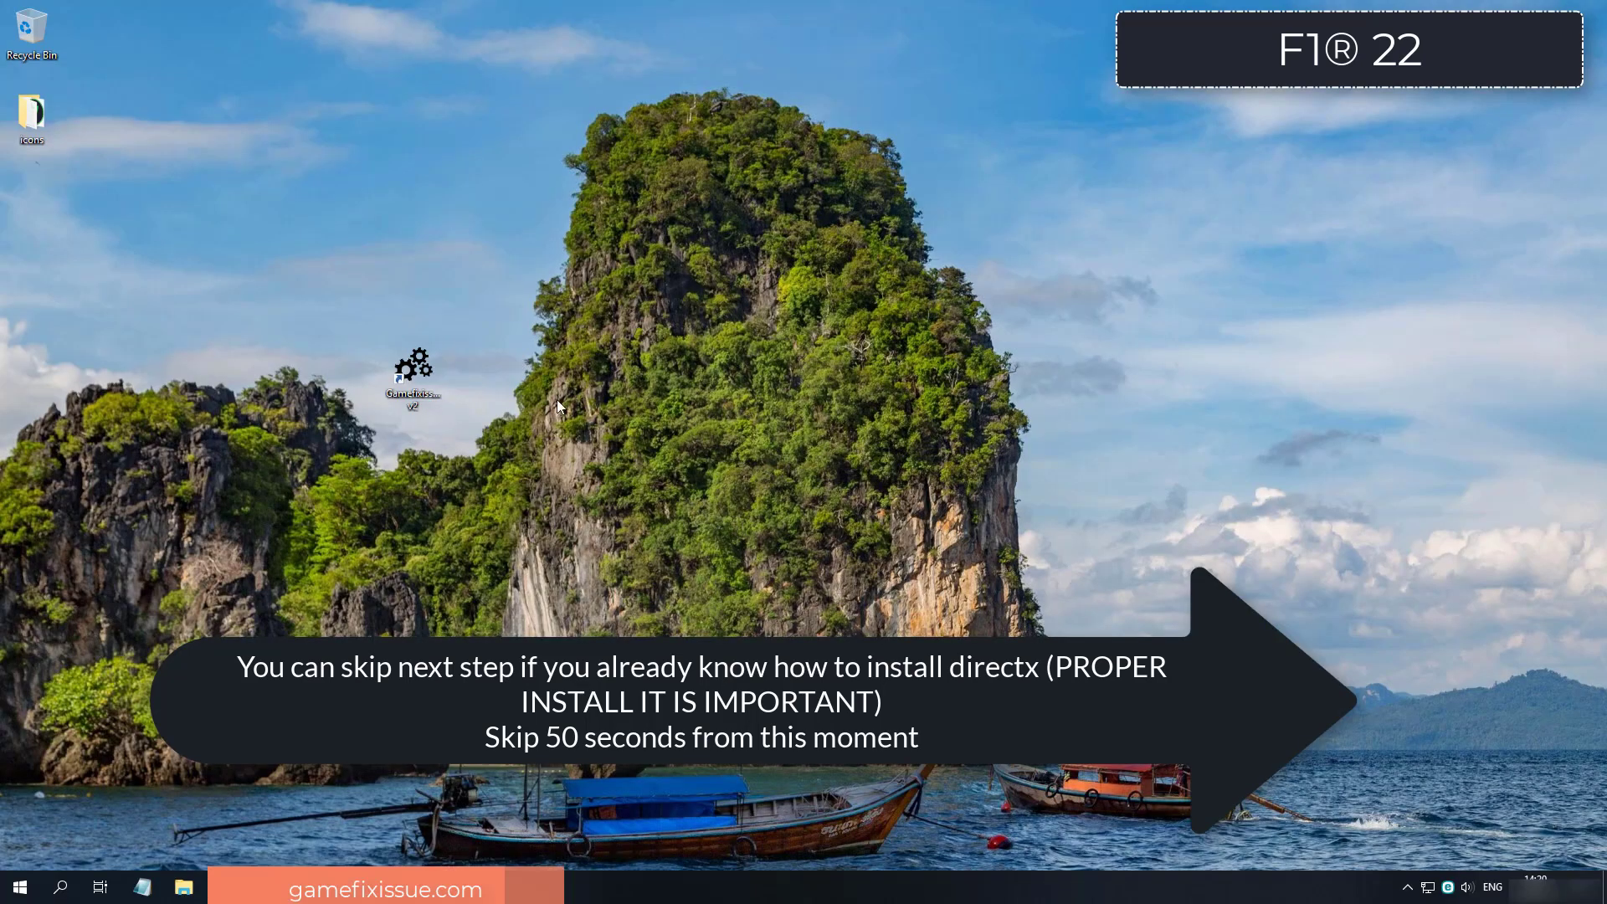
Step: Open the Gamefixissue tool from the desktop and start its DirectX Offline installer
click(413, 380)
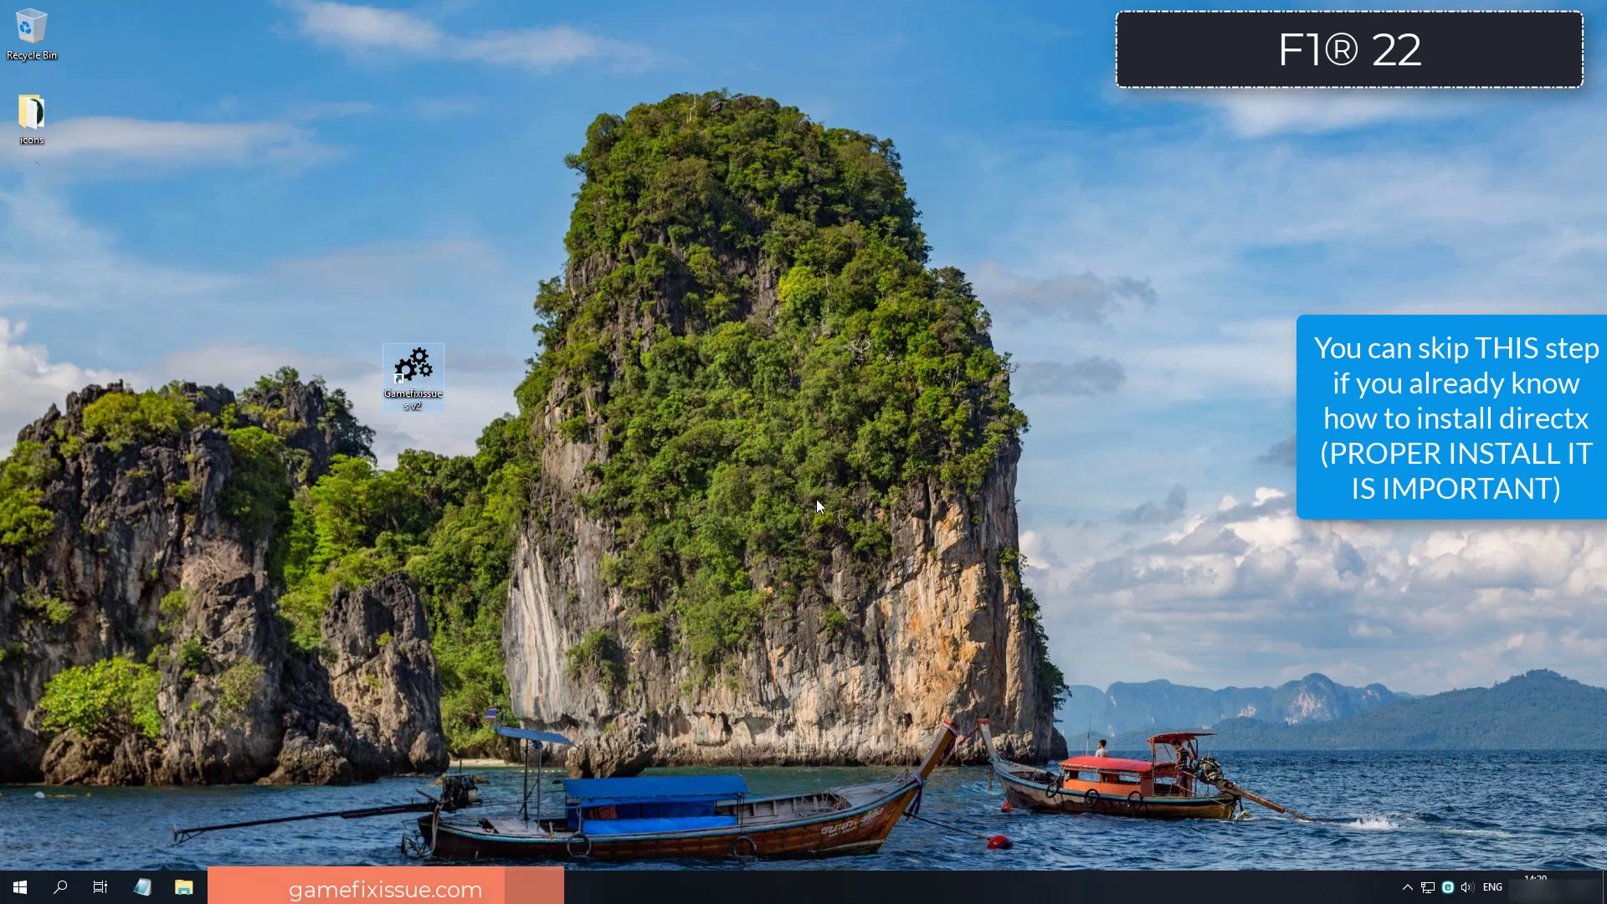
key(Return)
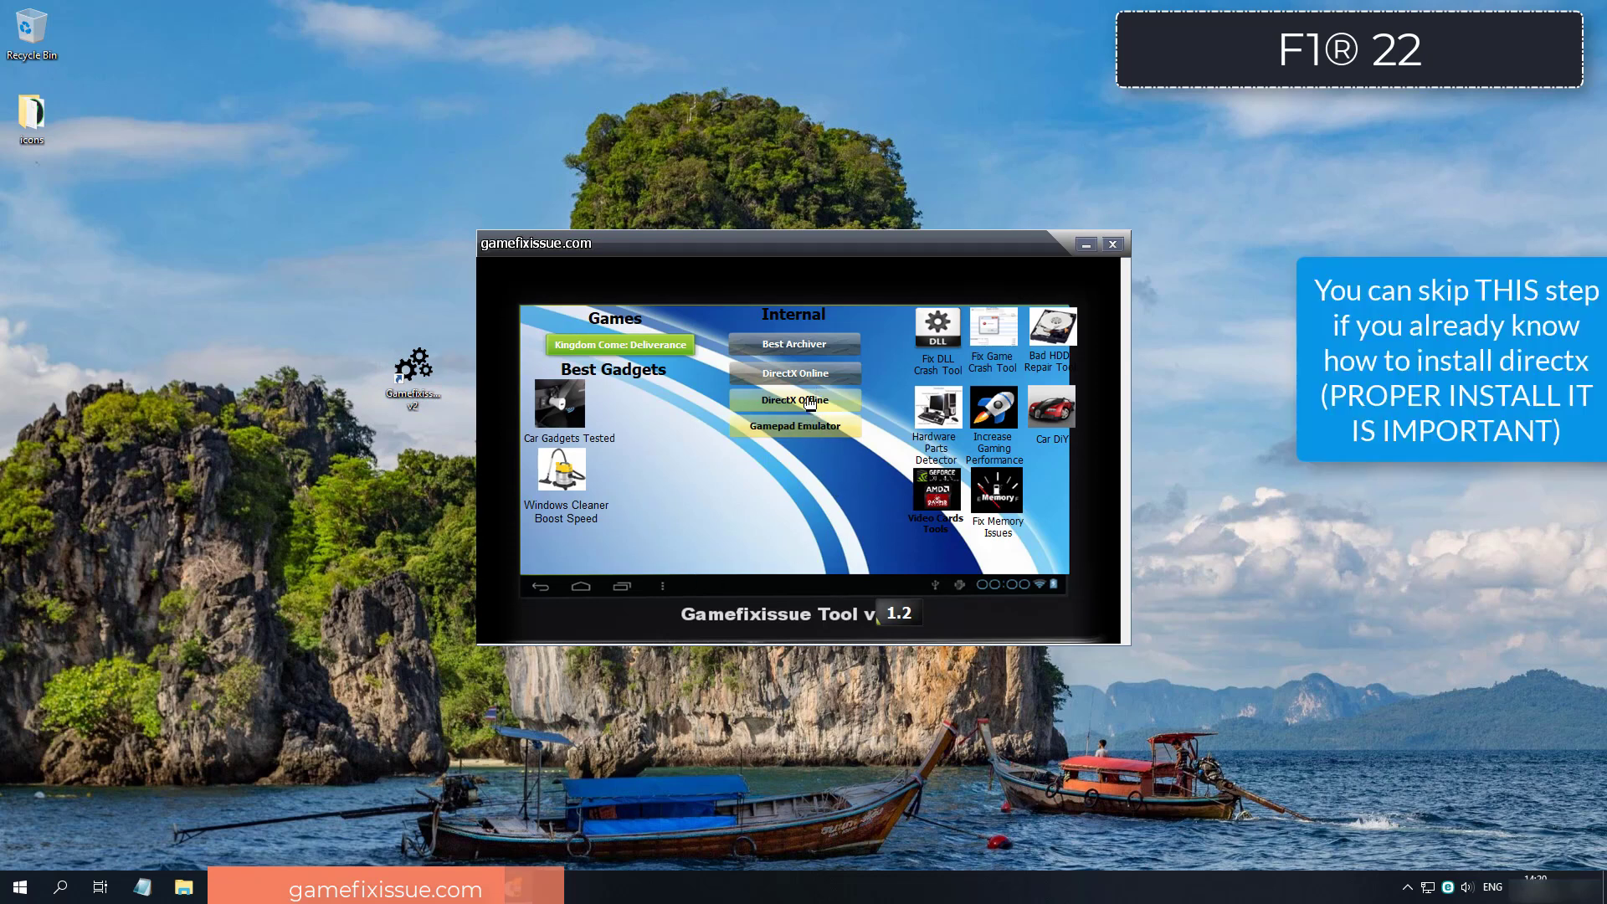
click(805, 405)
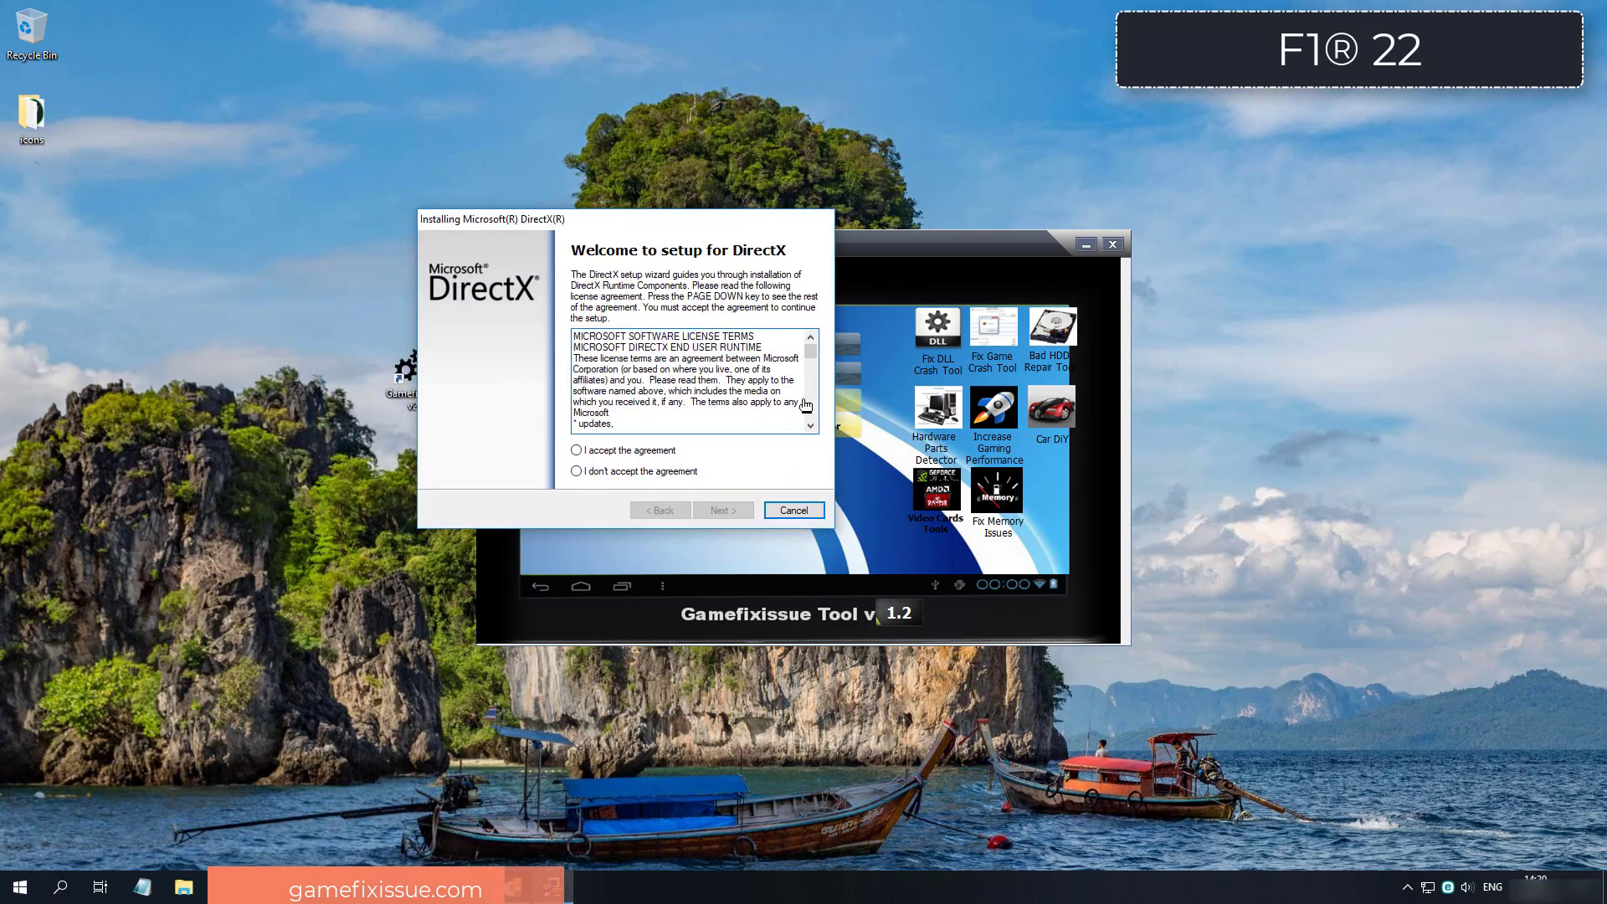
Step: Accept the DirectX license agreement, complete the installation, and close the Gamefixissue tool
key(alt+a)
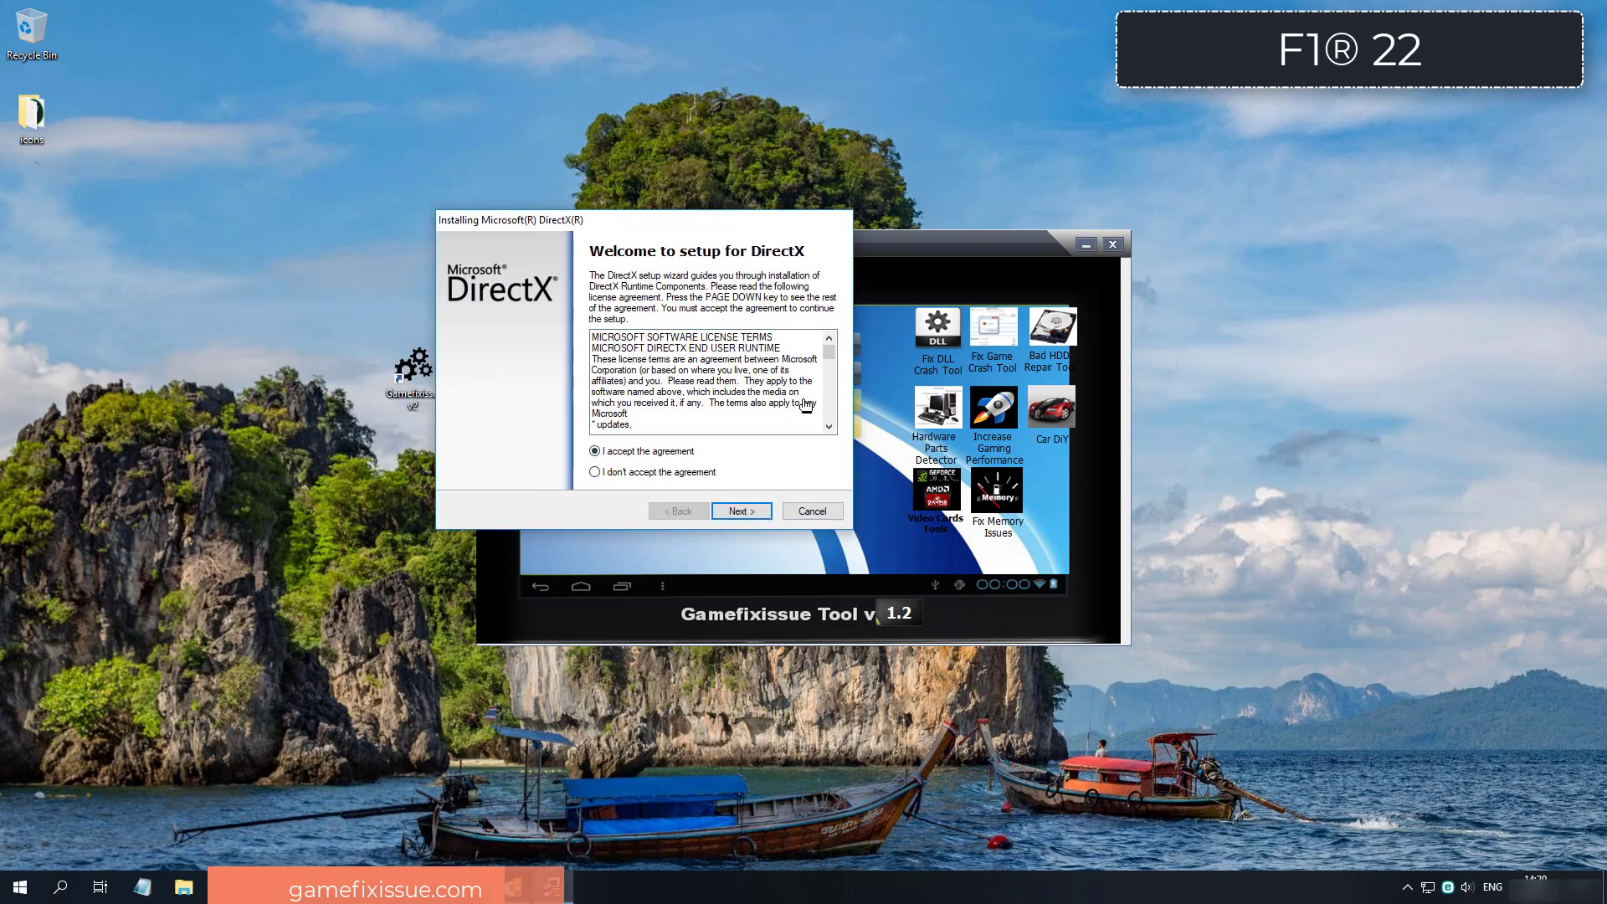
key(Return)
key(Return)
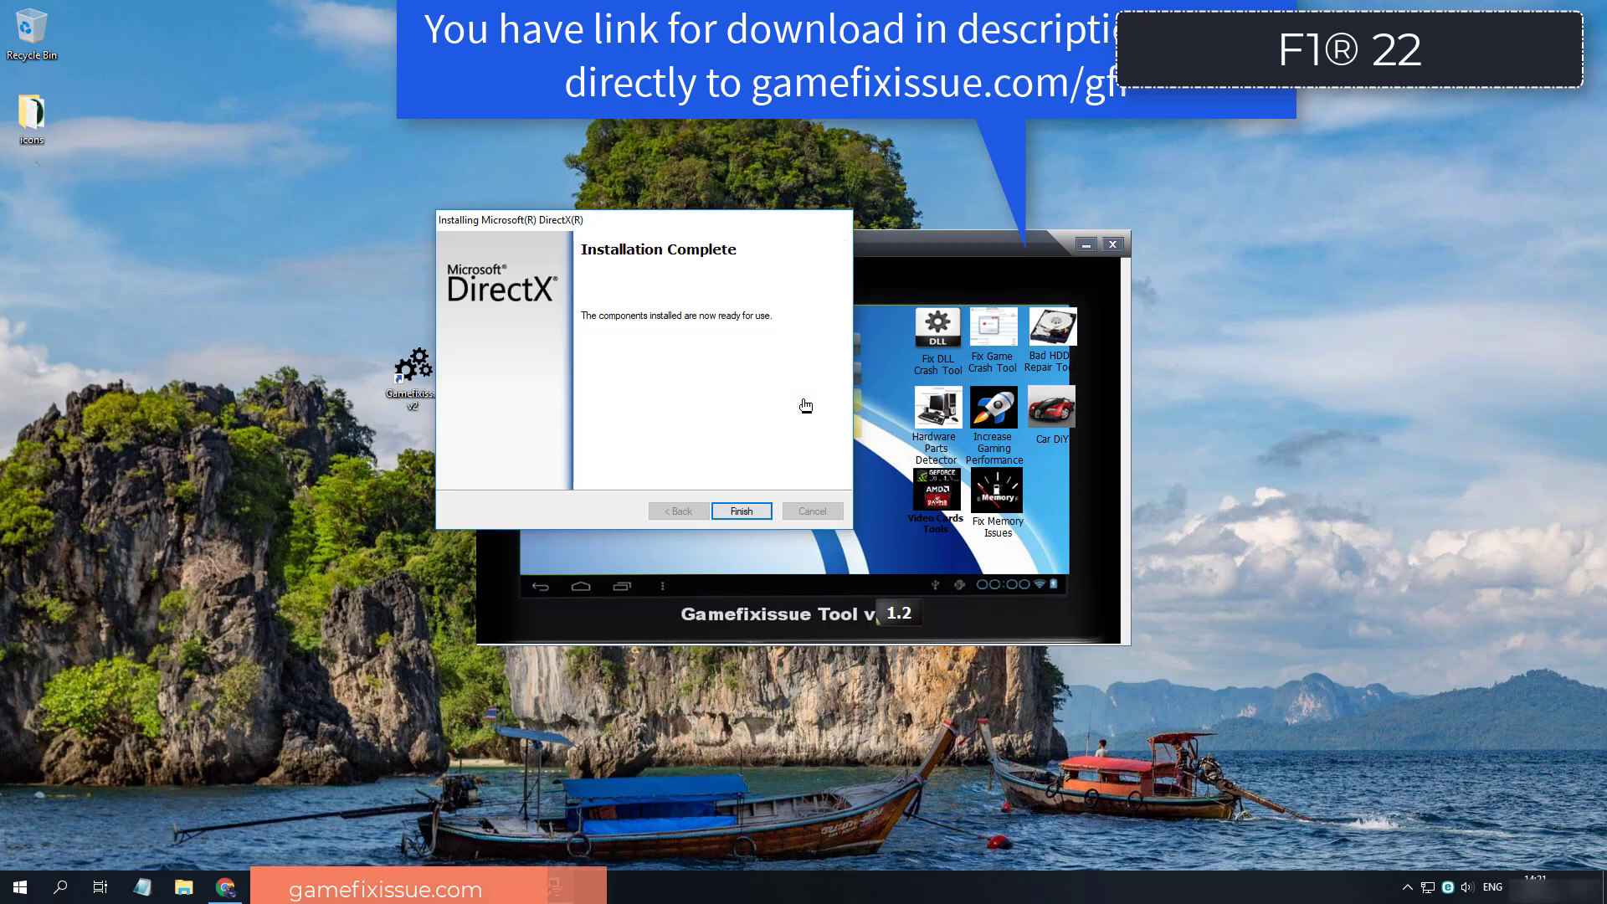
click(742, 510)
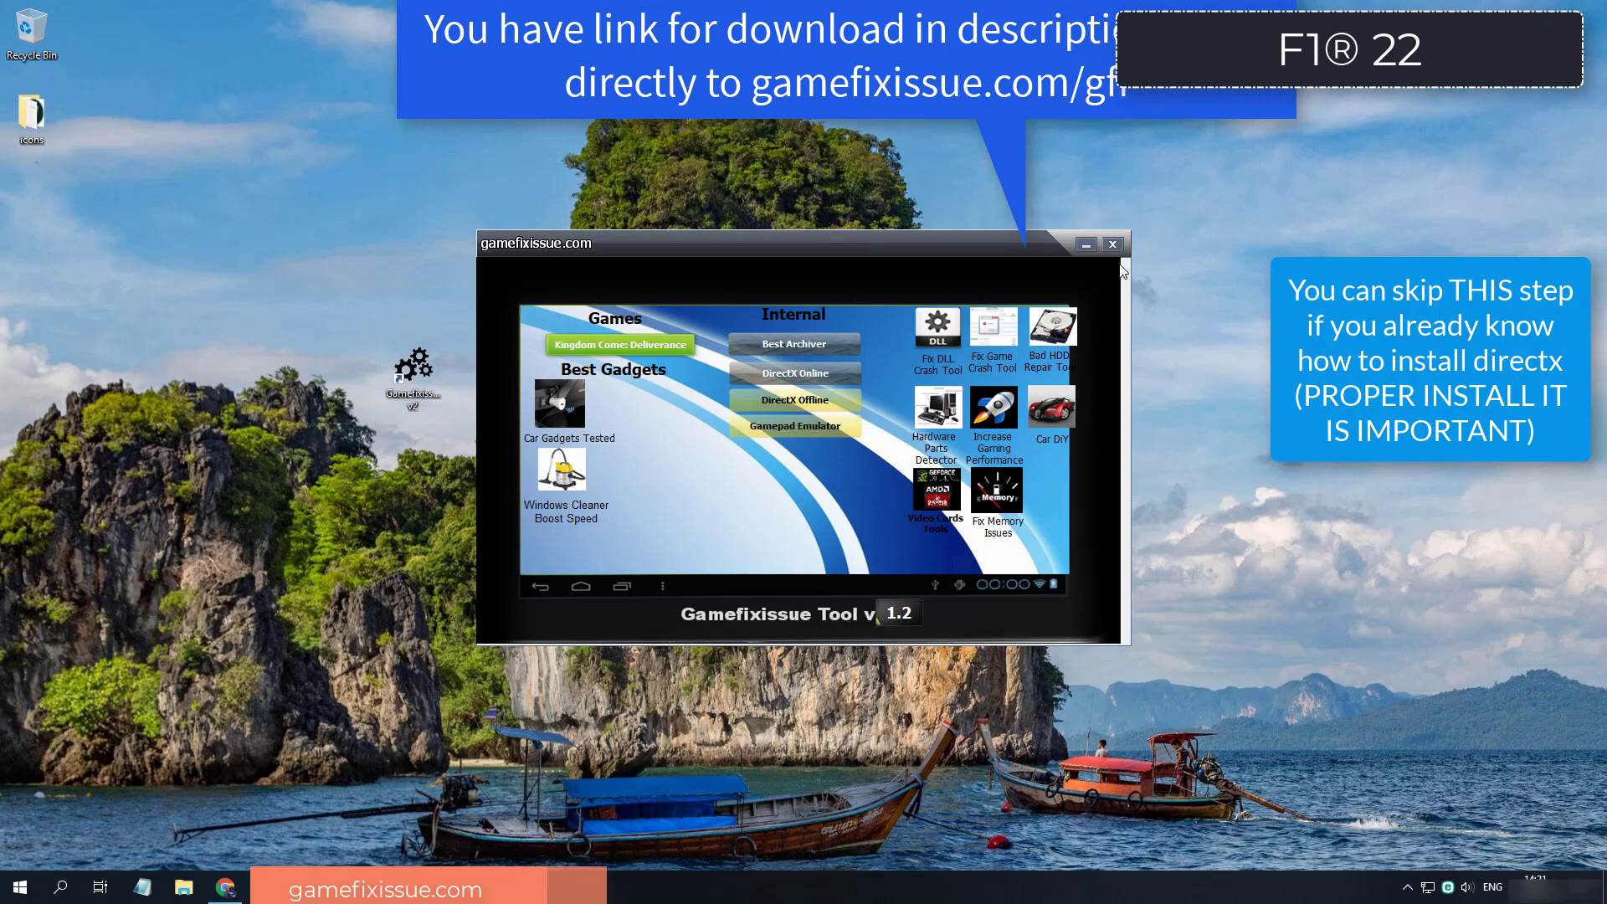
click(1112, 244)
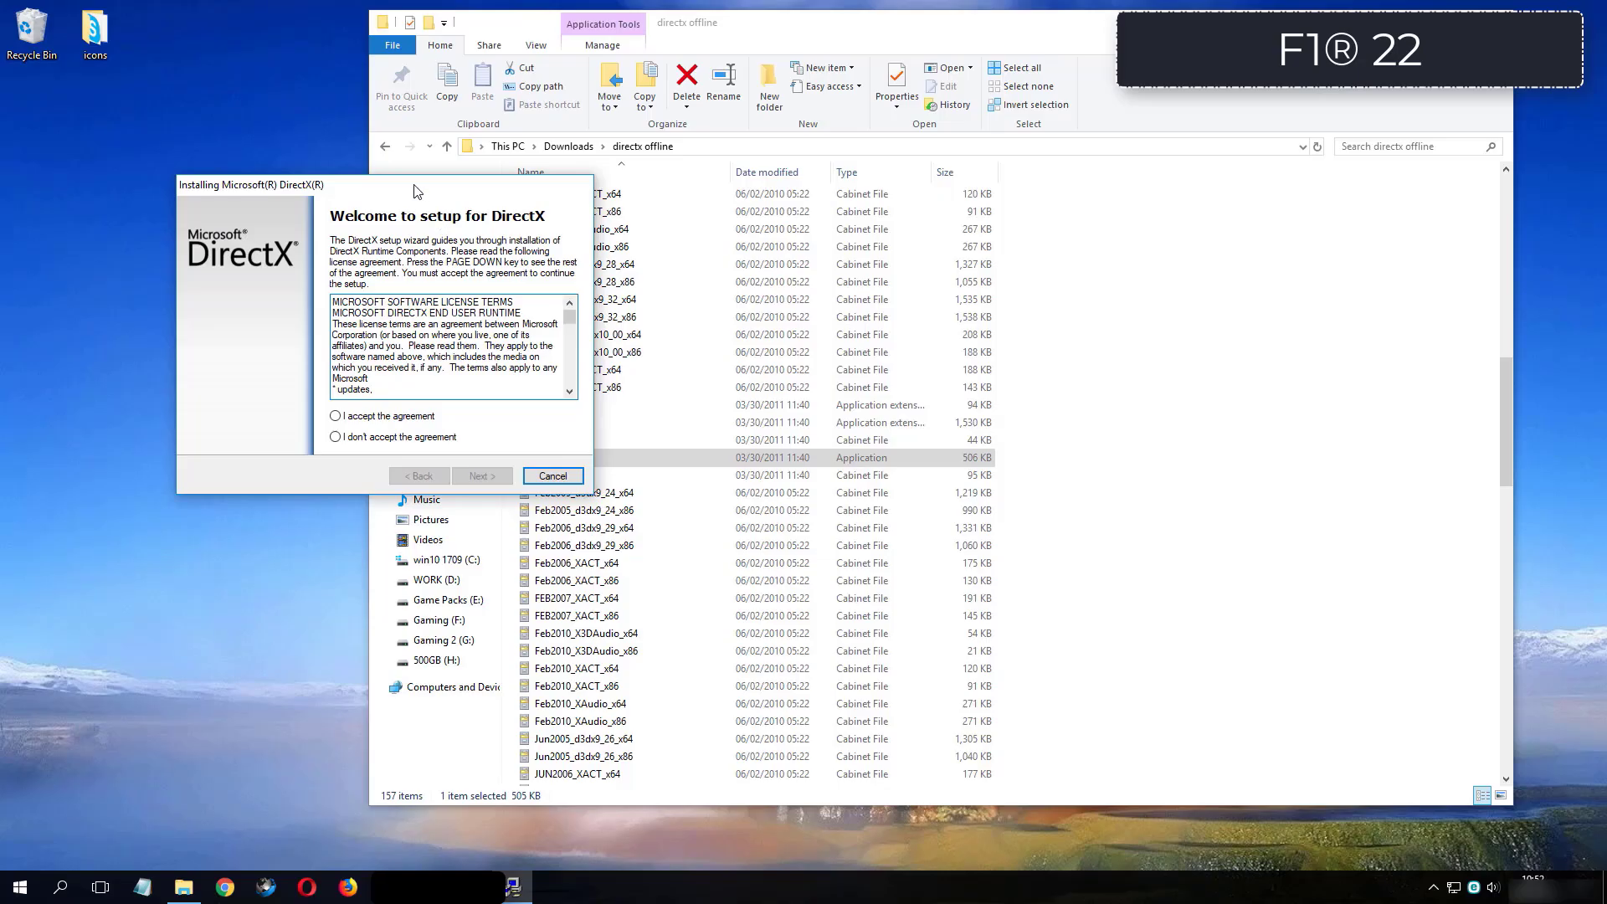
Step: Accept the agreement in the DXSETUP wizard and run the DirectX installation through to completion
click(747, 425)
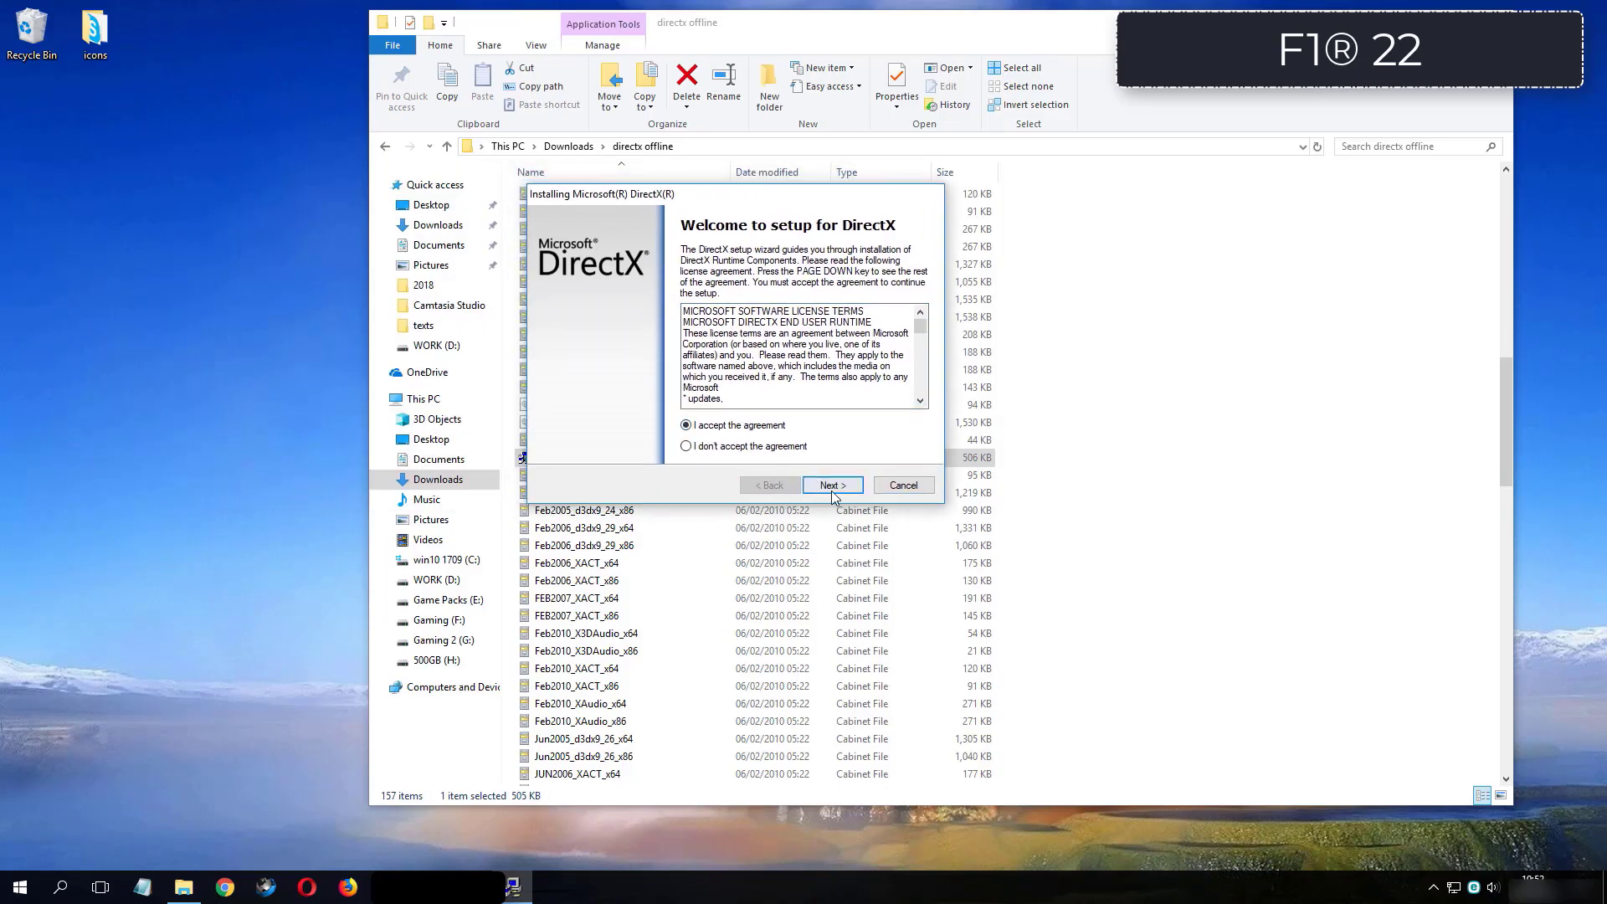
click(832, 487)
click(833, 487)
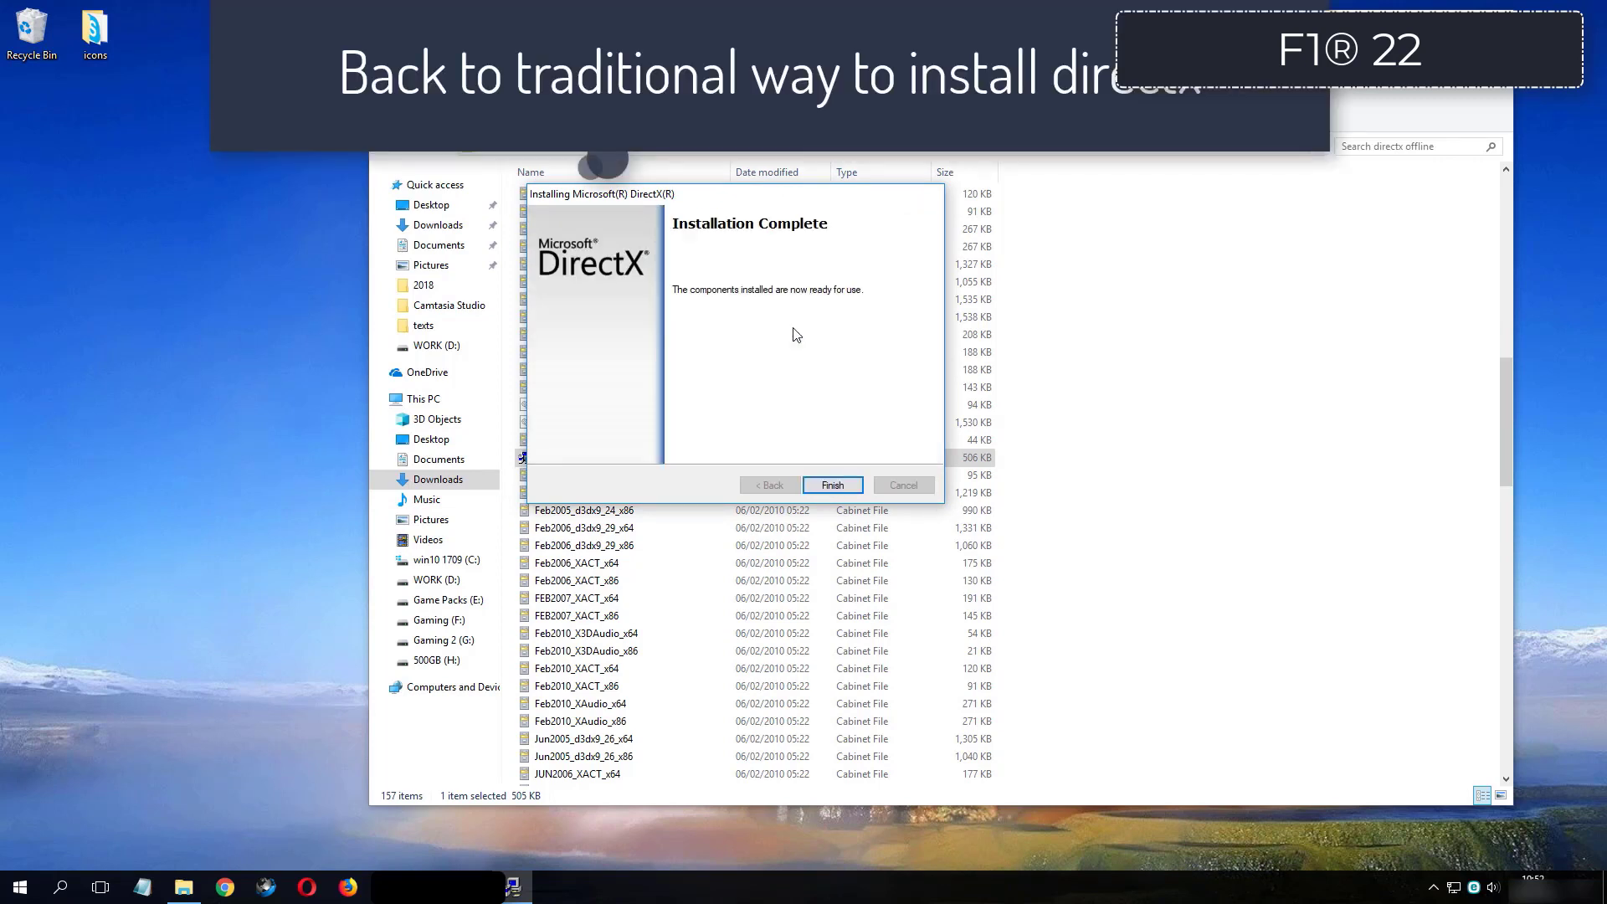
click(833, 487)
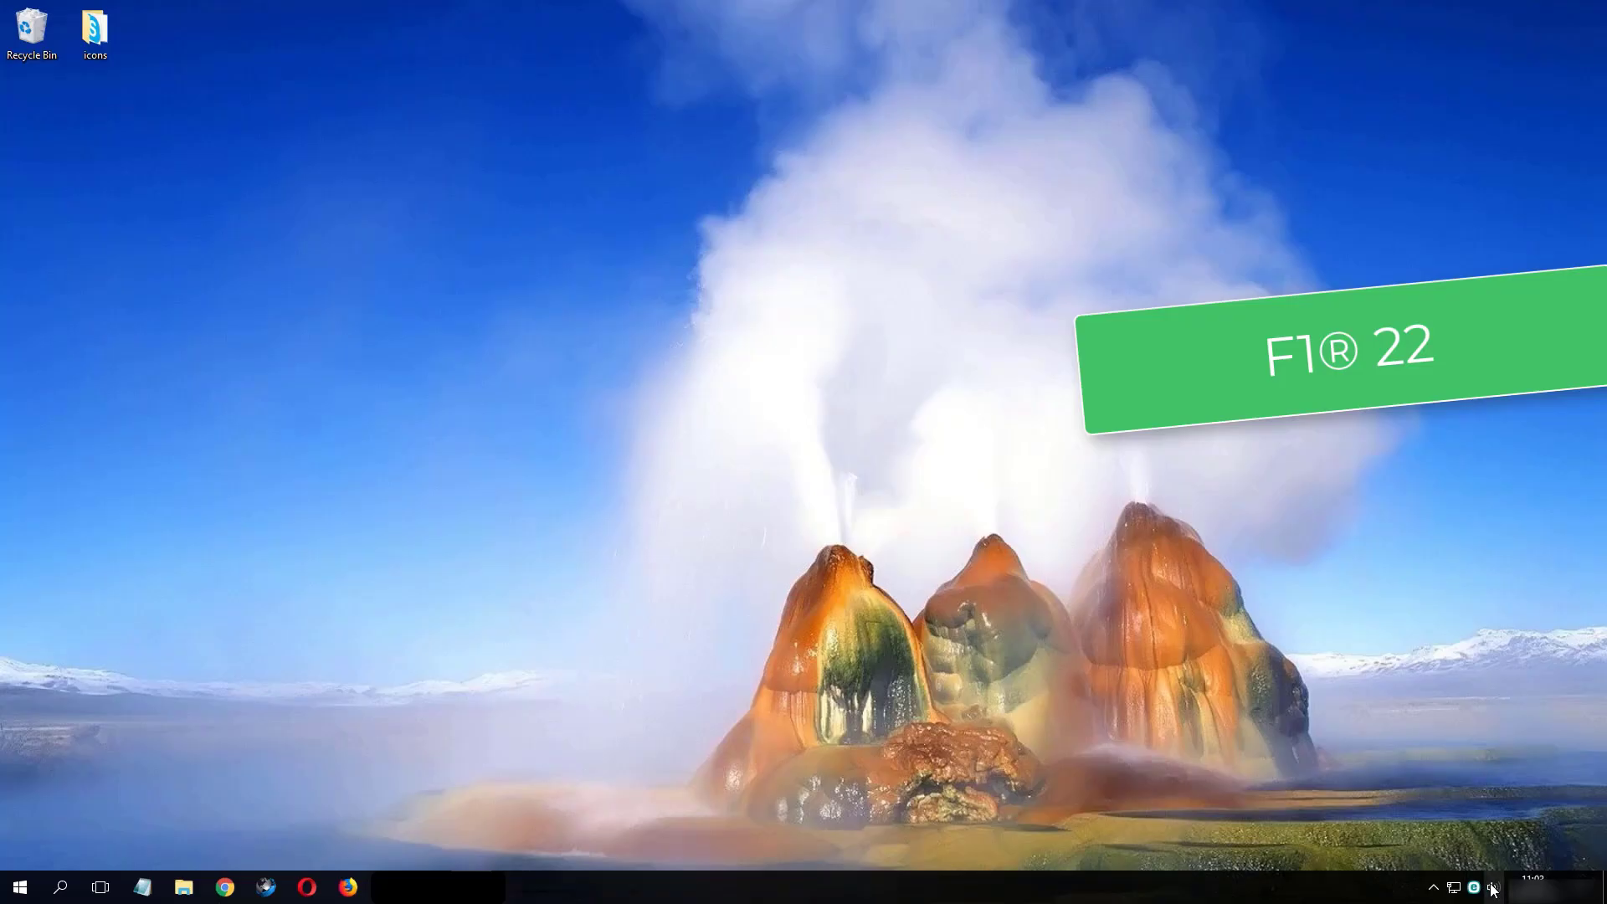
Step: Open the Windows playback devices and bring up the properties of the default VIA HD Audio Speakers device
right_click(1492, 888)
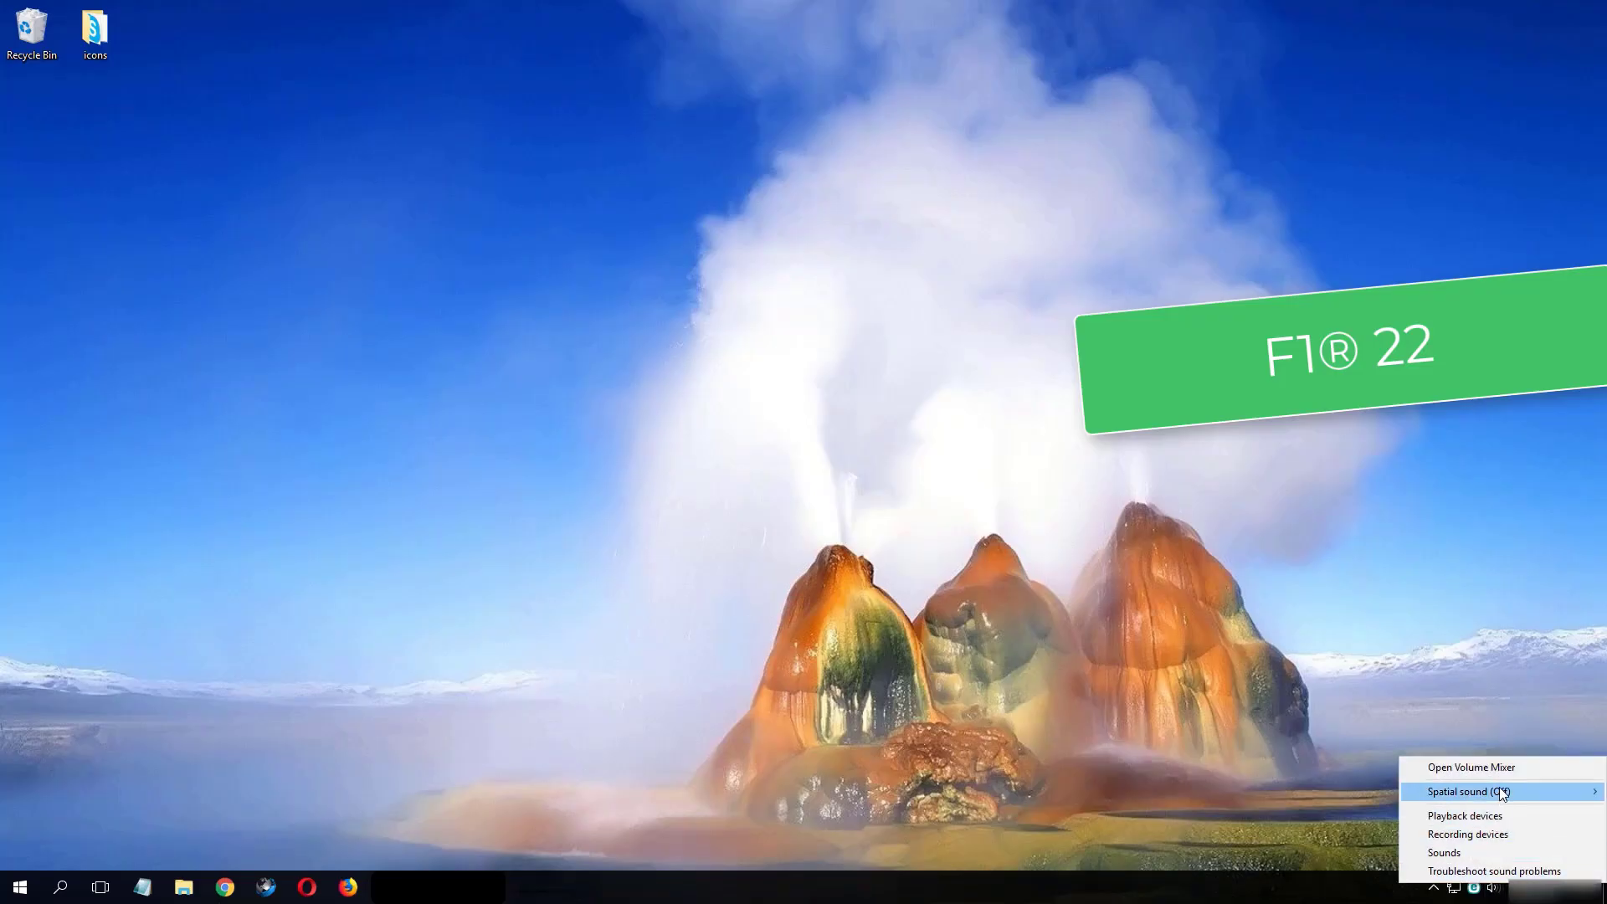
click(1465, 816)
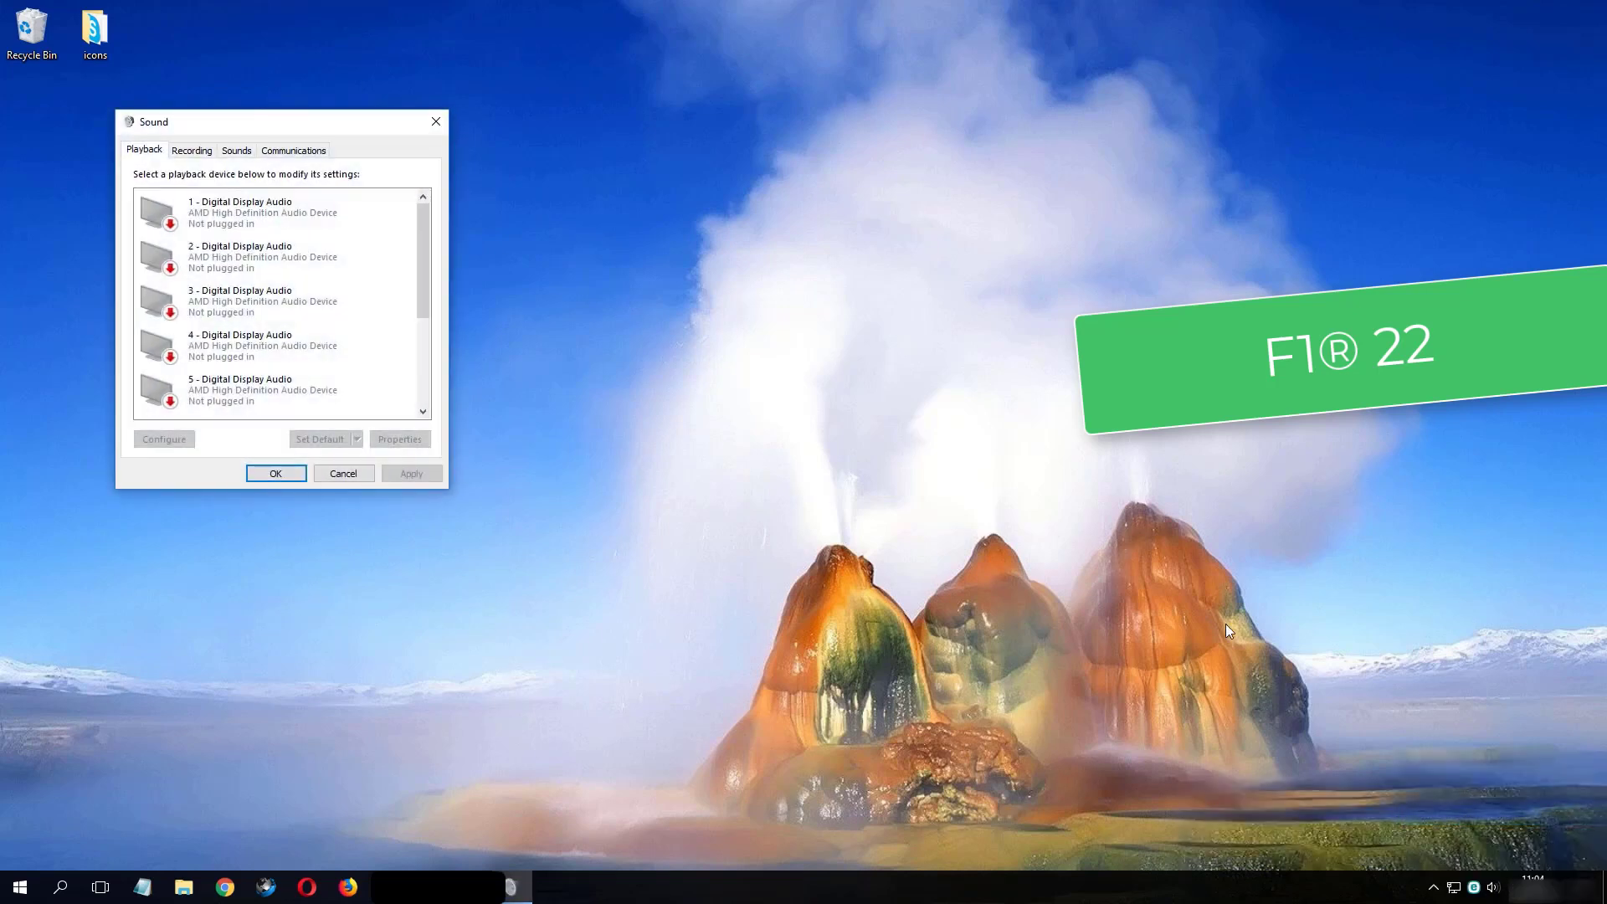
drag(287, 127, 644, 197)
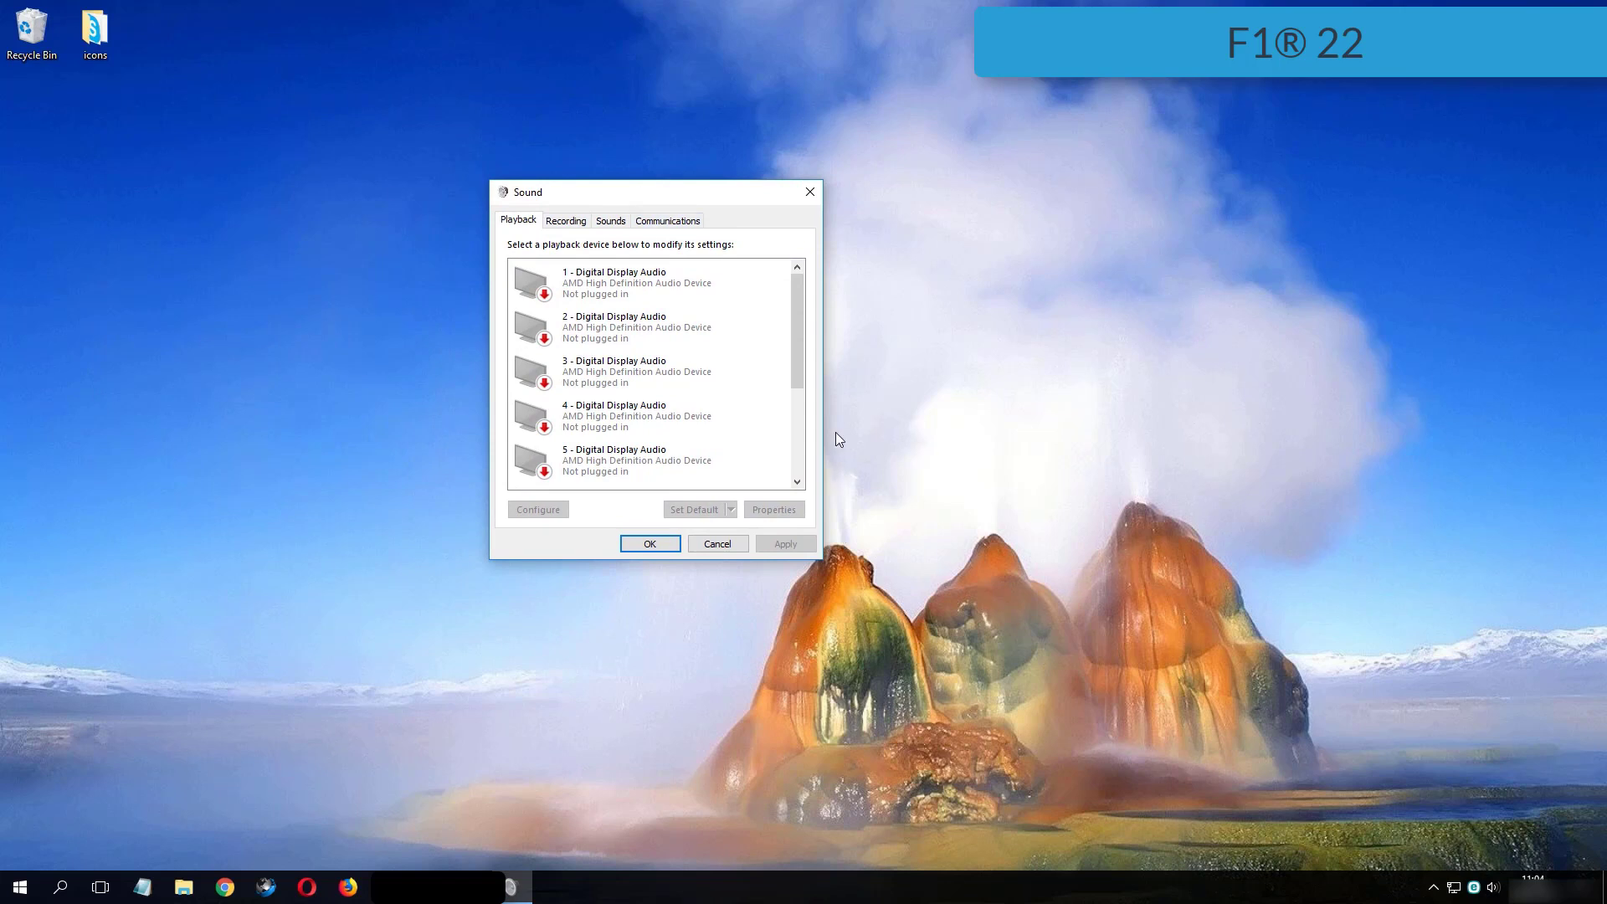
drag(798, 304, 797, 392)
click(512, 379)
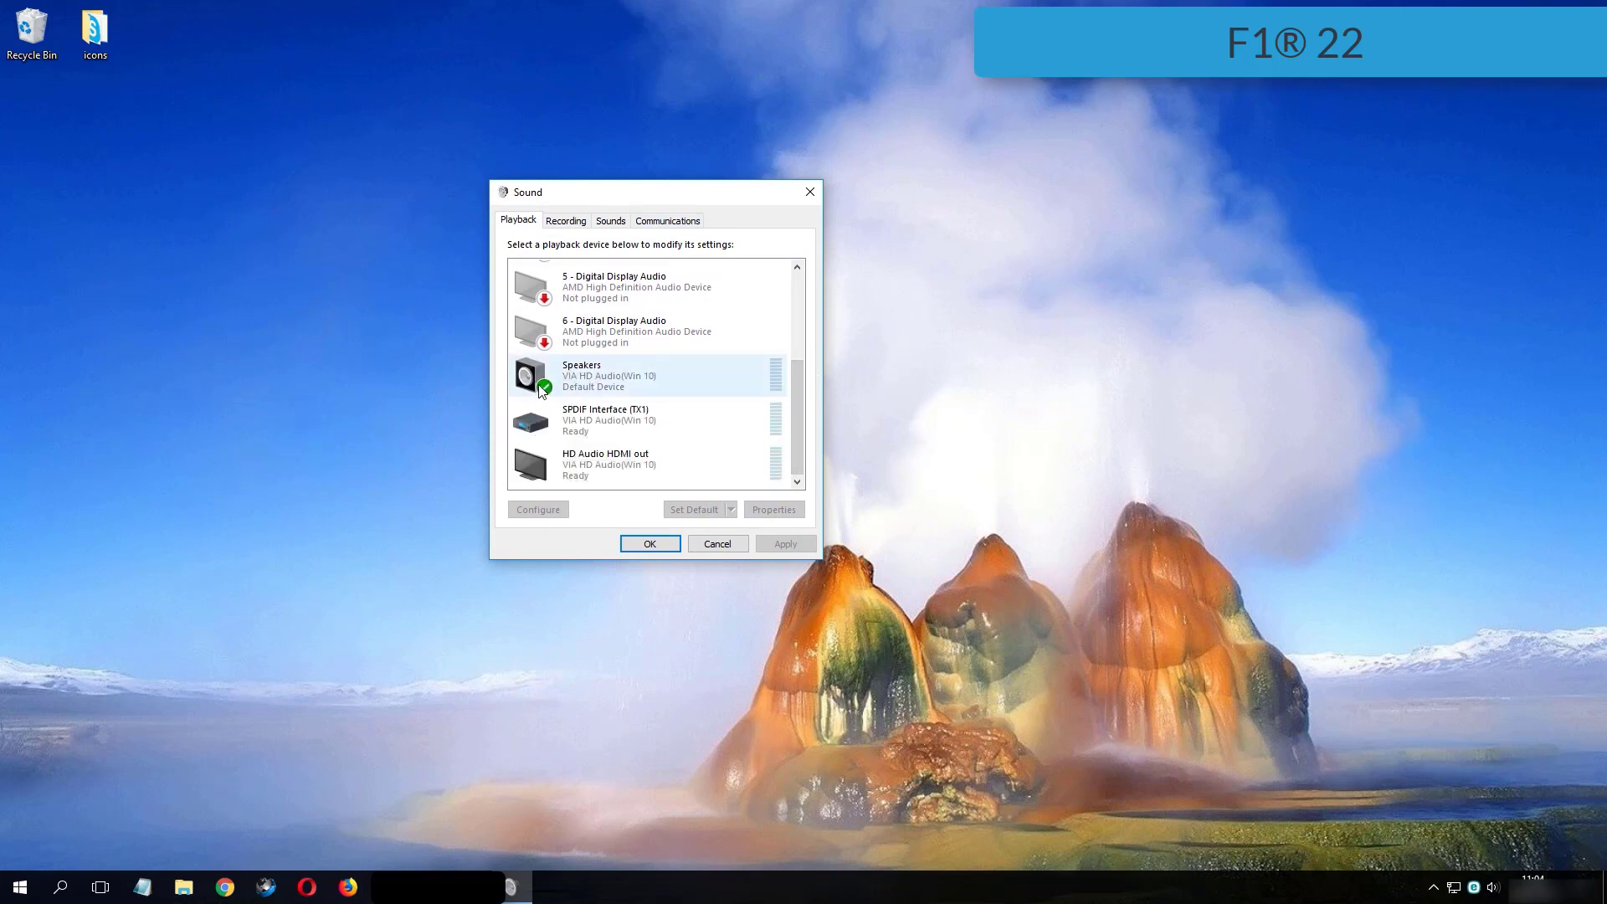
click(541, 390)
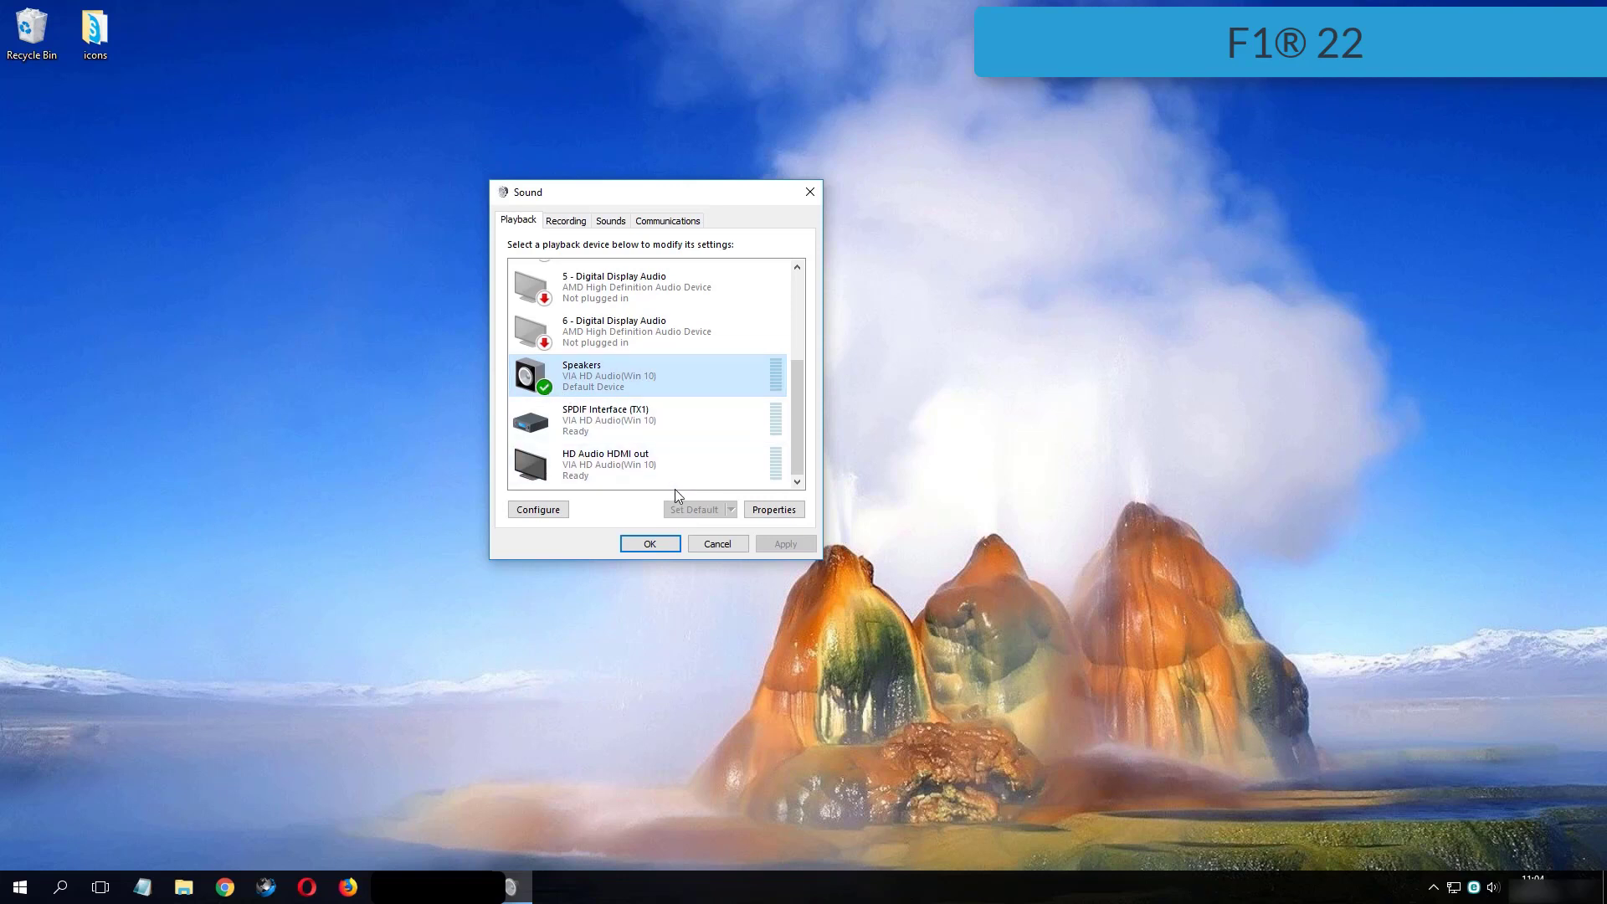
key(Tab)
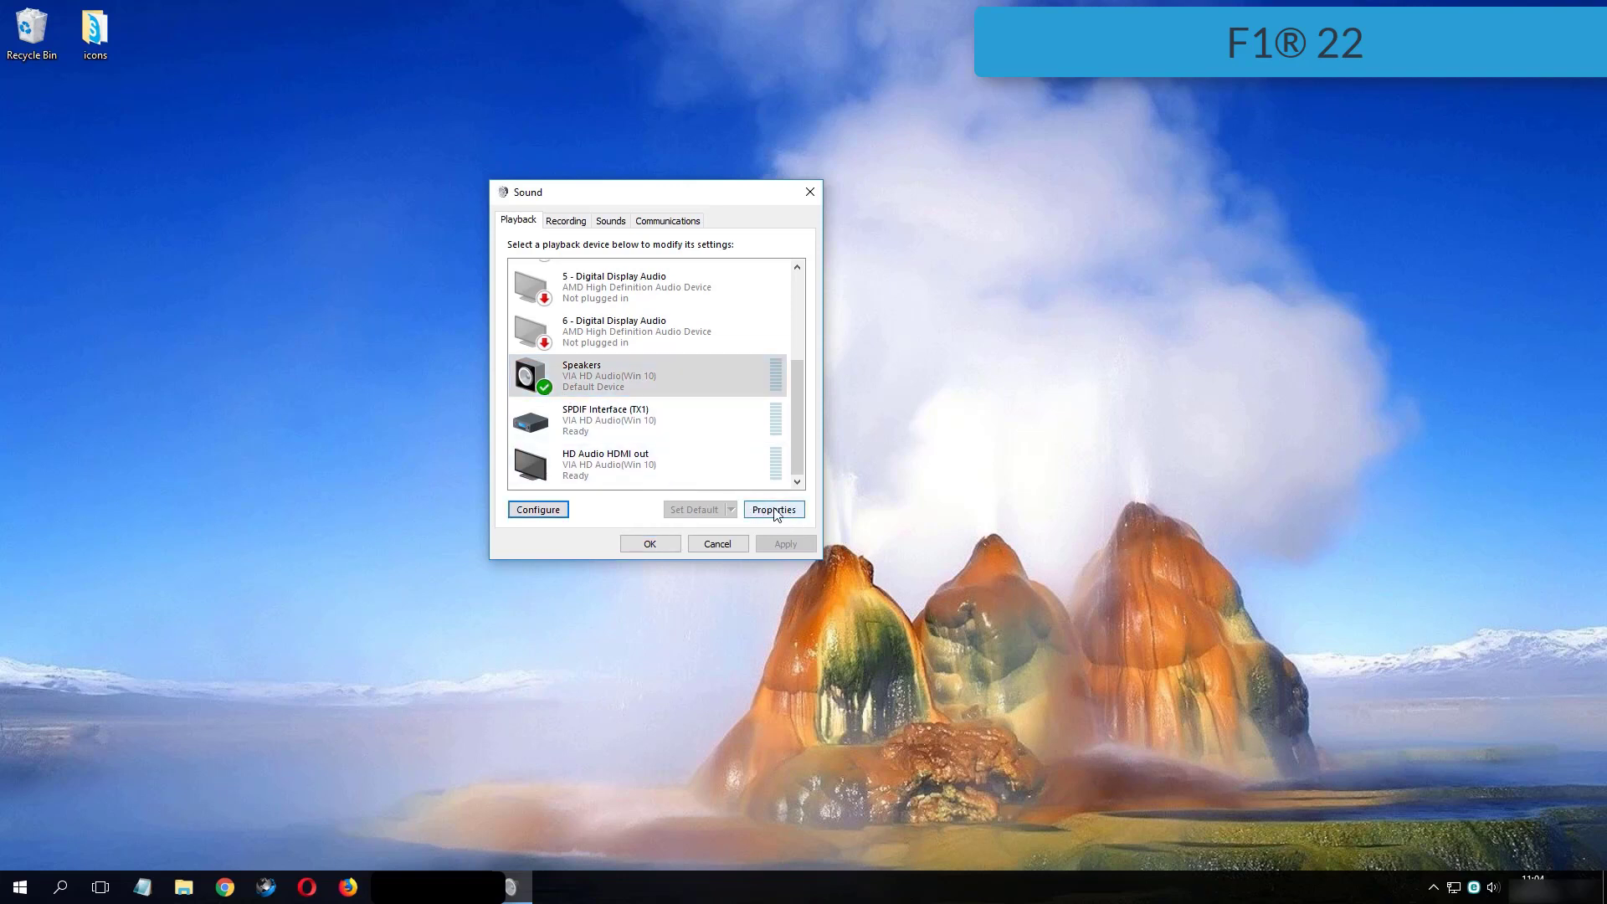
click(774, 510)
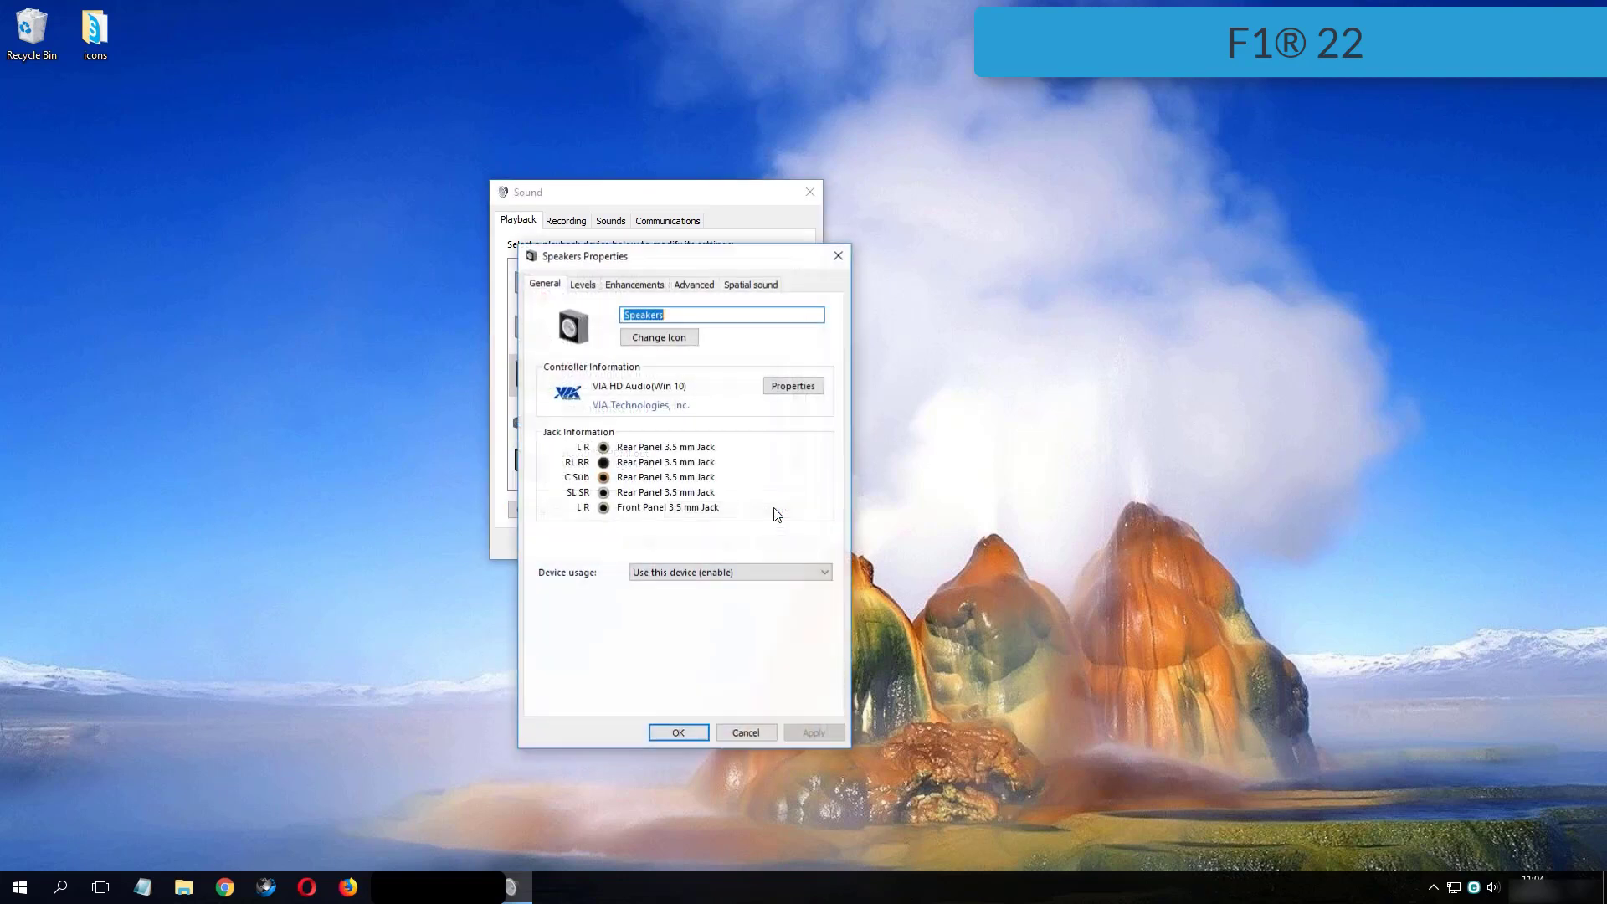
Step: Set the speakers' default format to 16 bit, 44100 Hz (CD Quality), apply the change, and close the sound settings
click(690, 288)
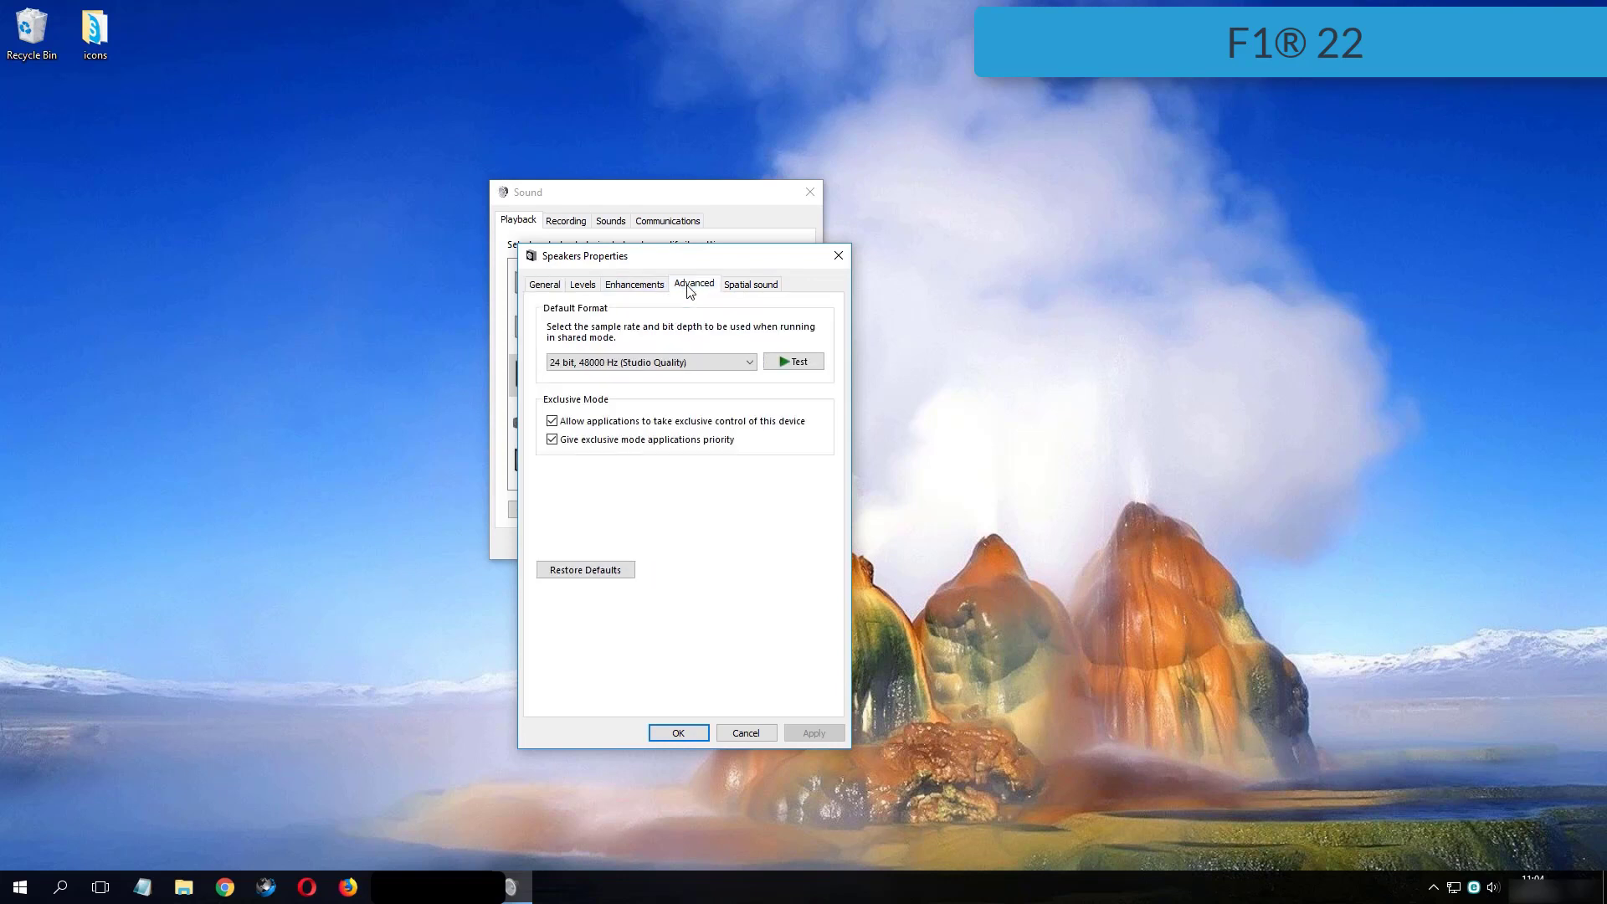
click(656, 365)
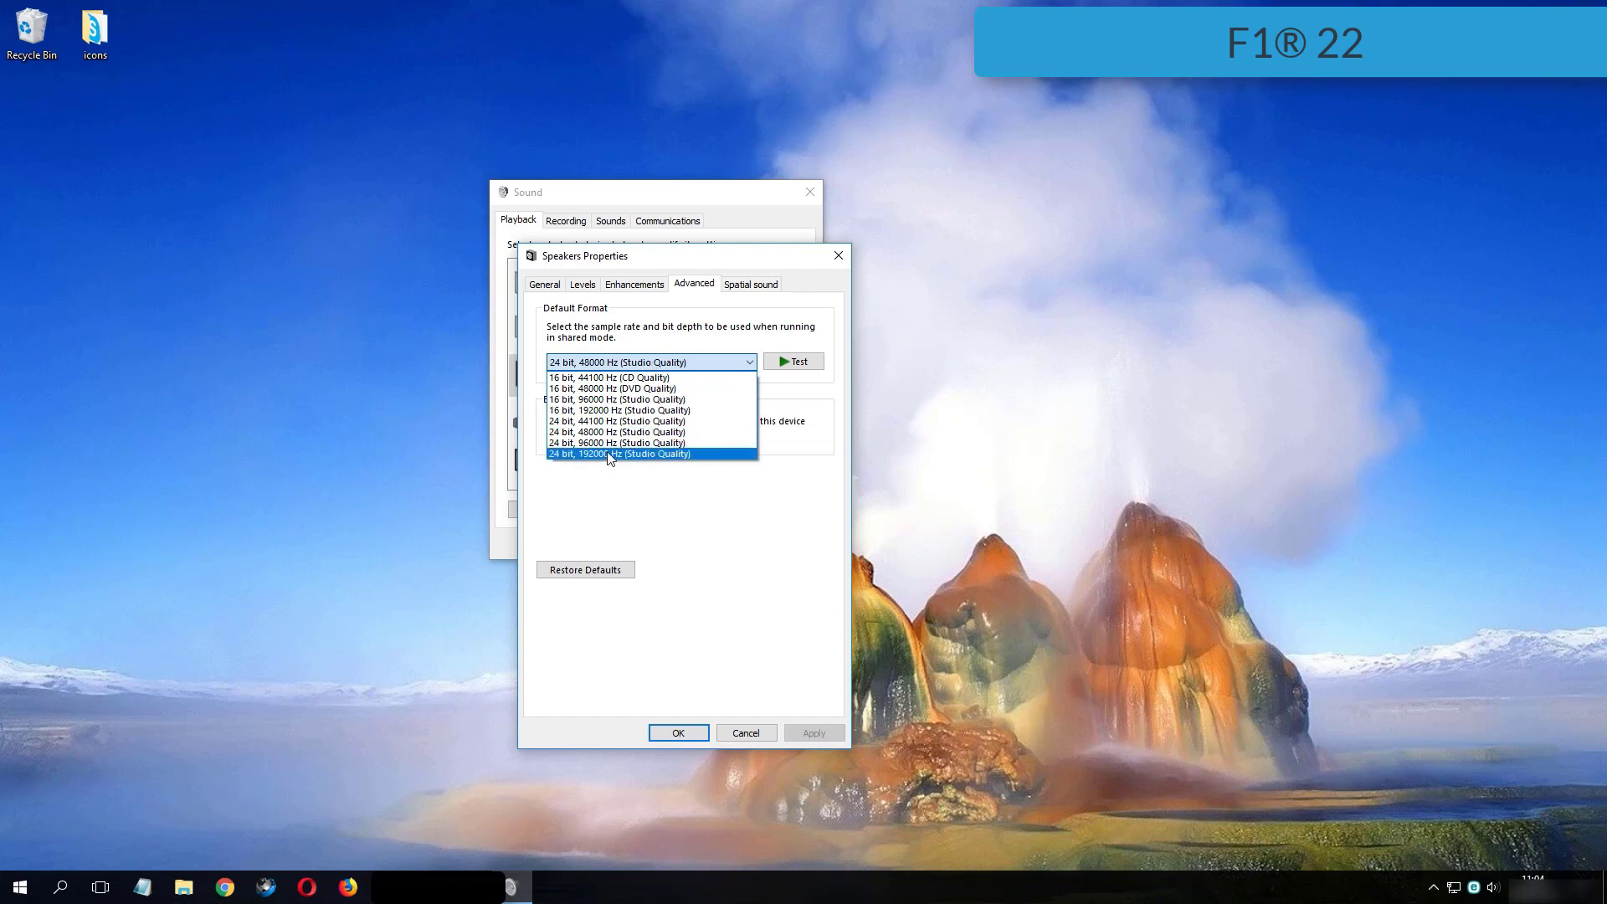
click(609, 454)
click(617, 362)
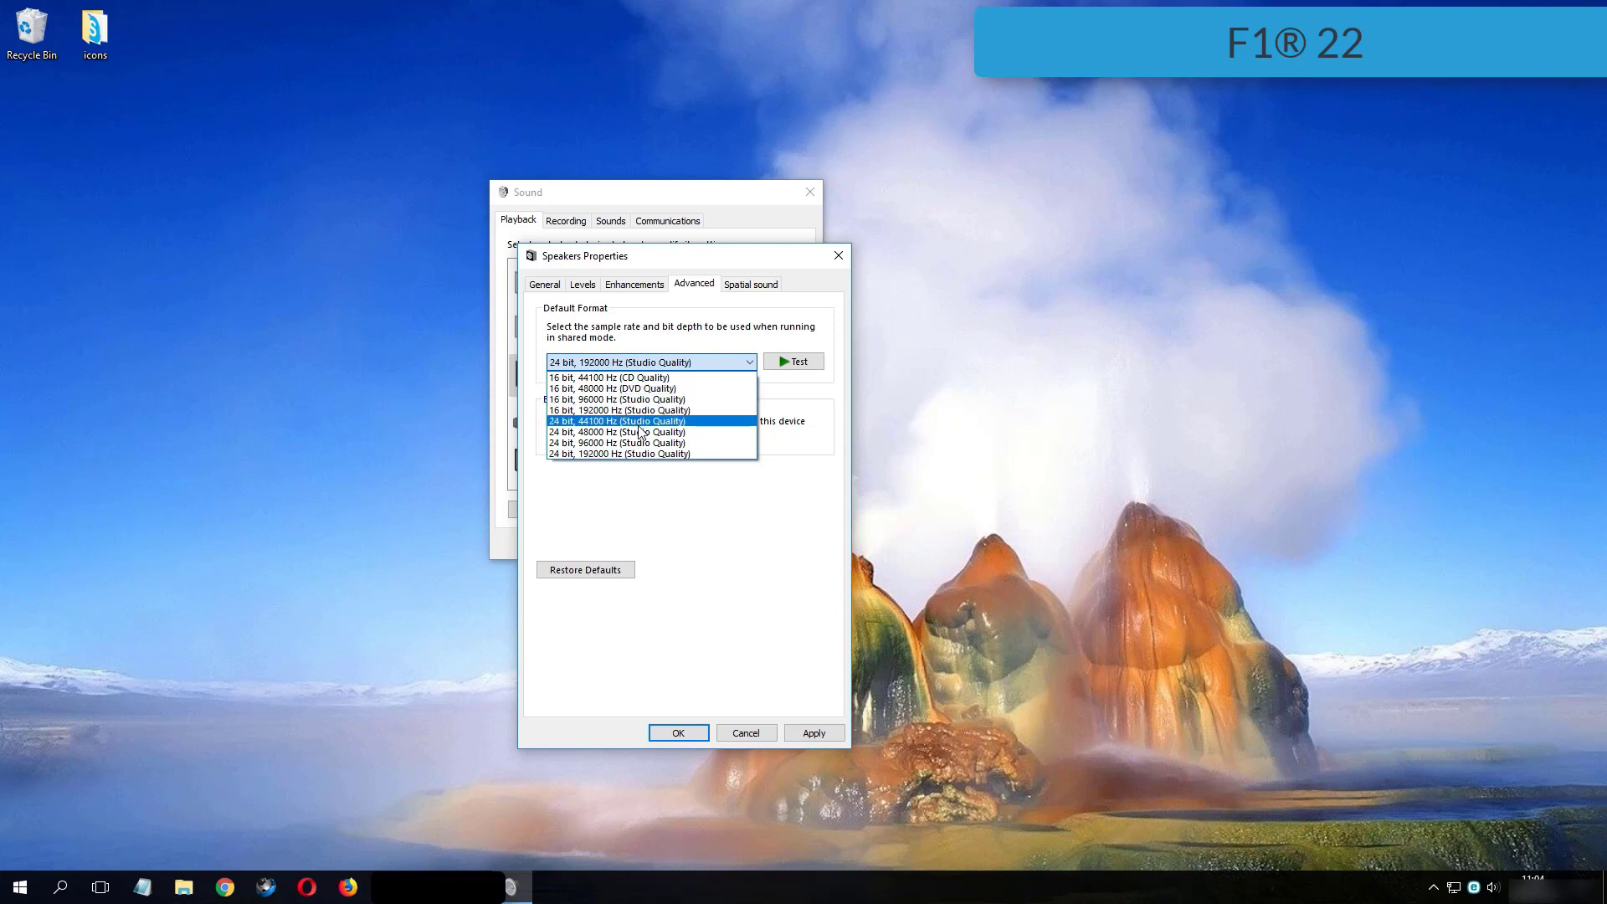
click(636, 377)
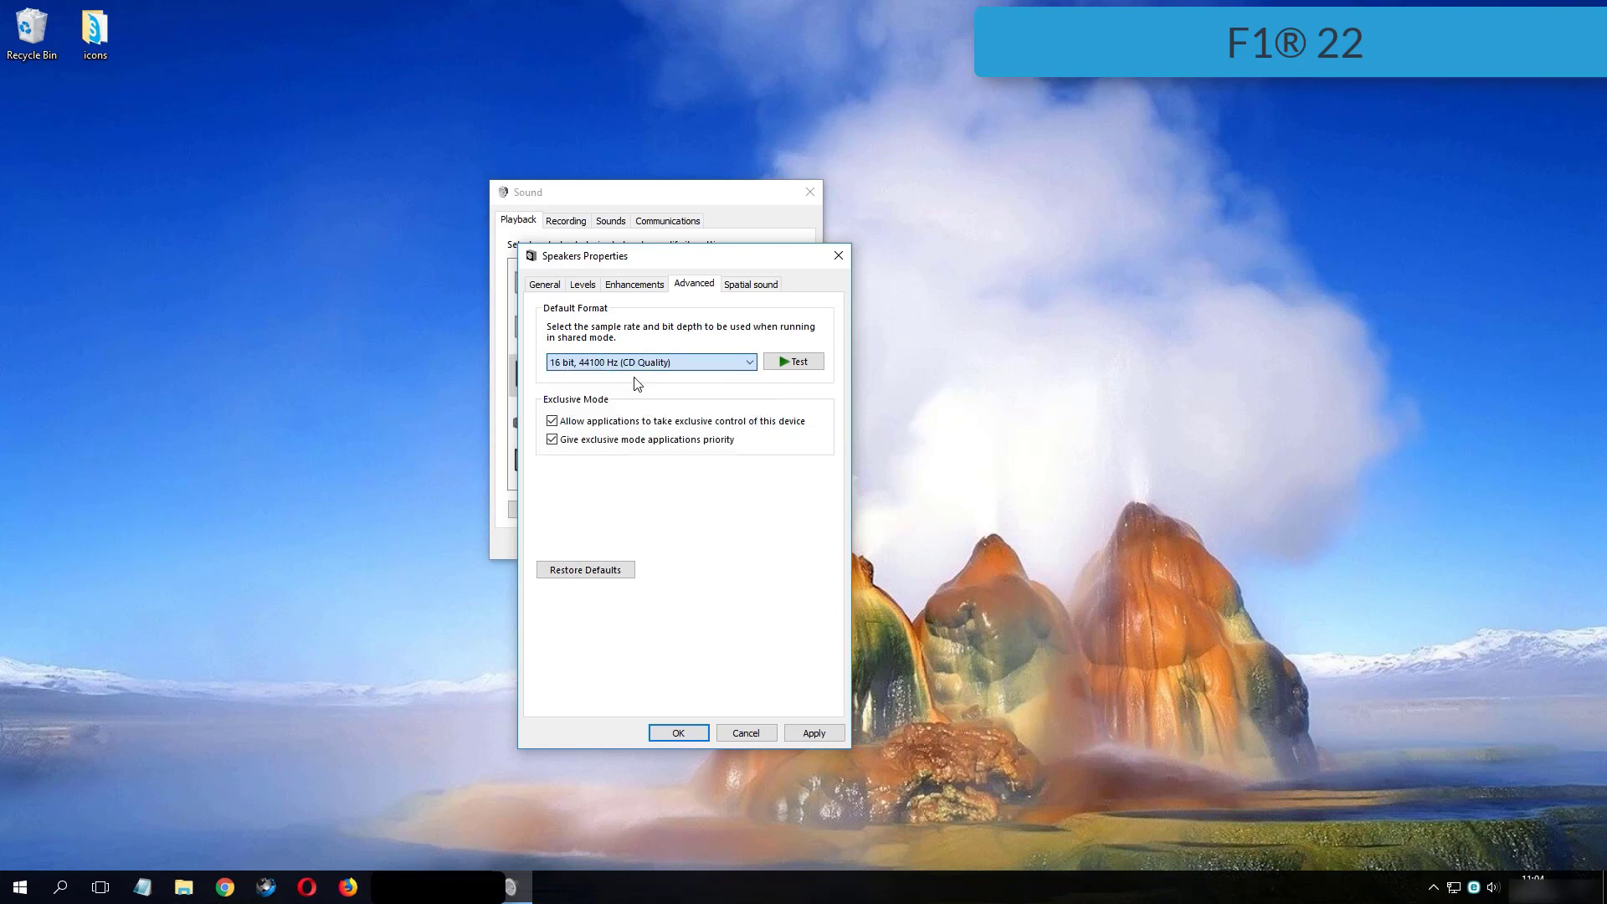
click(814, 733)
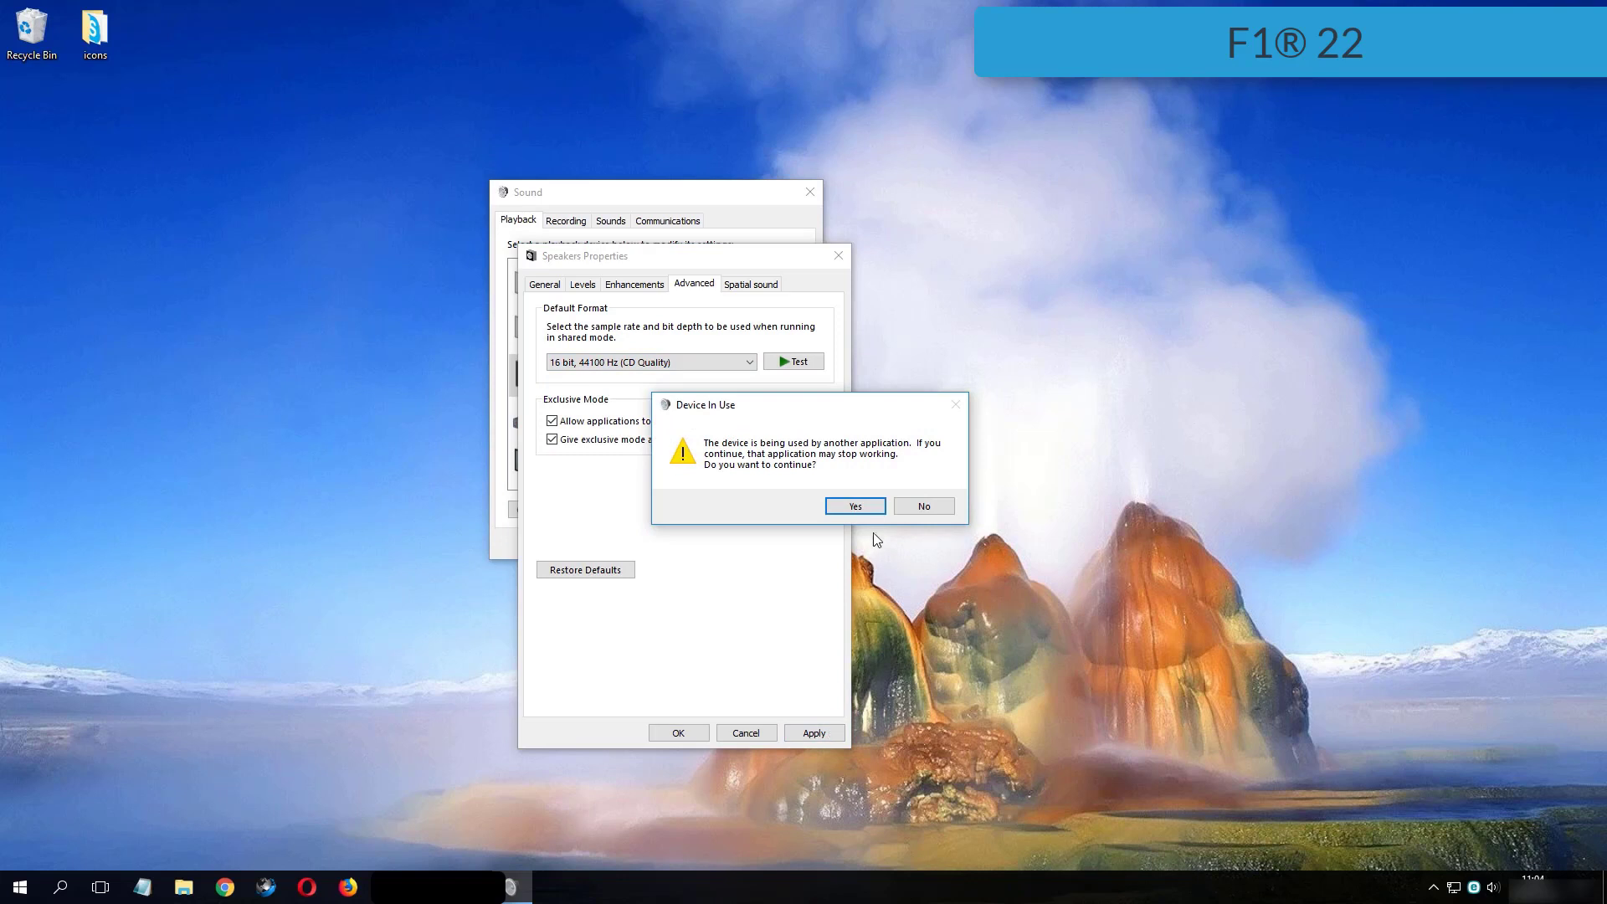
click(842, 509)
click(678, 733)
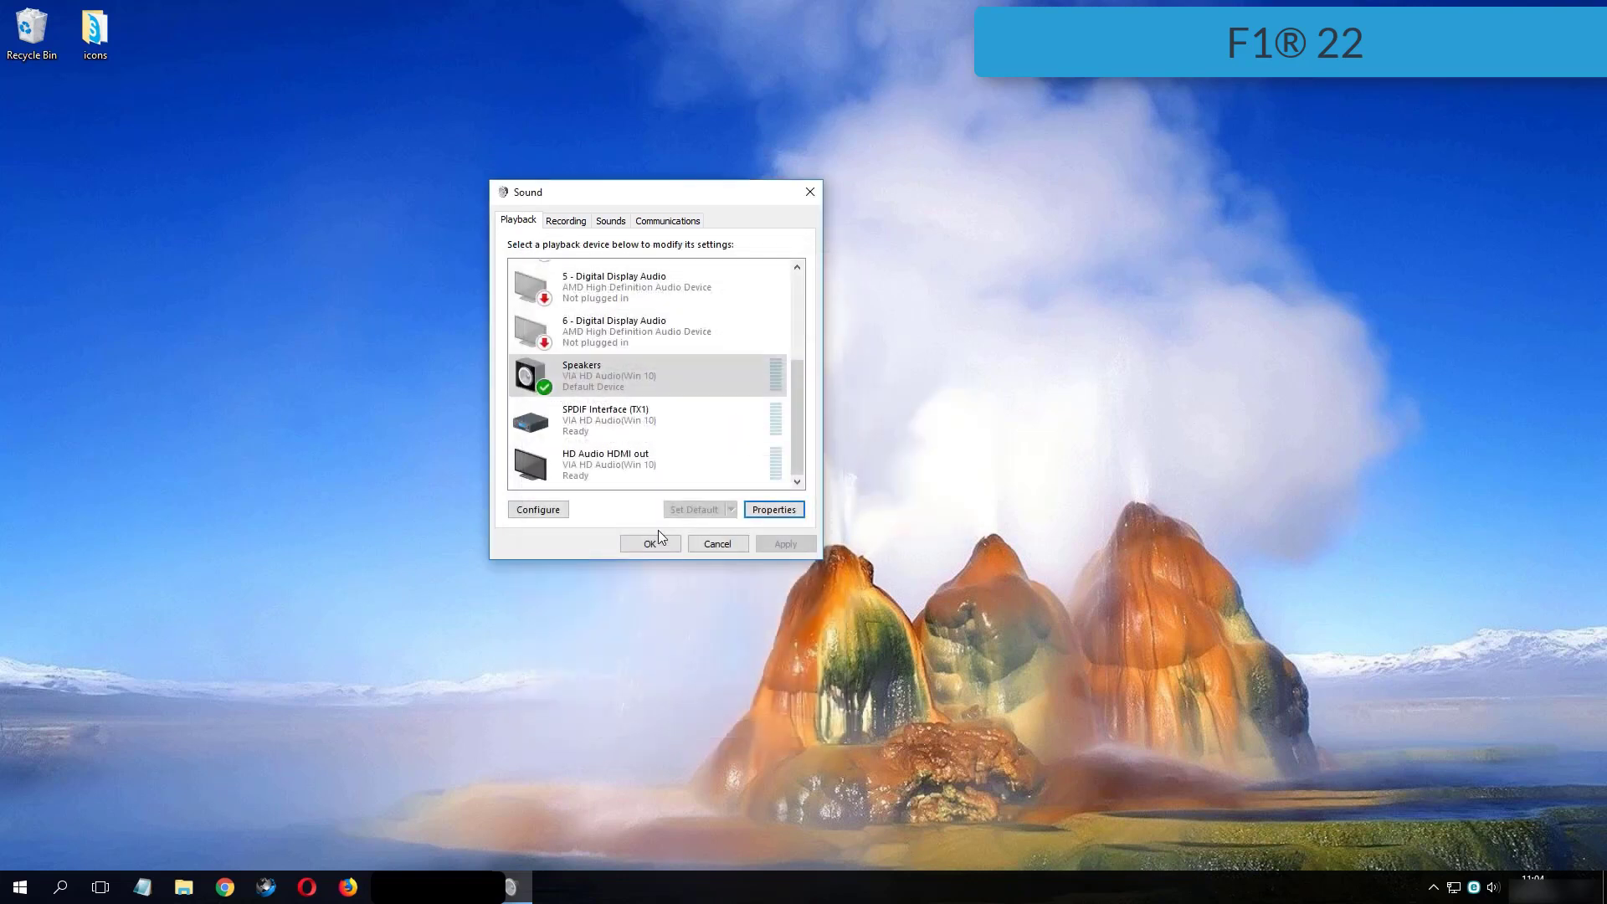
click(654, 544)
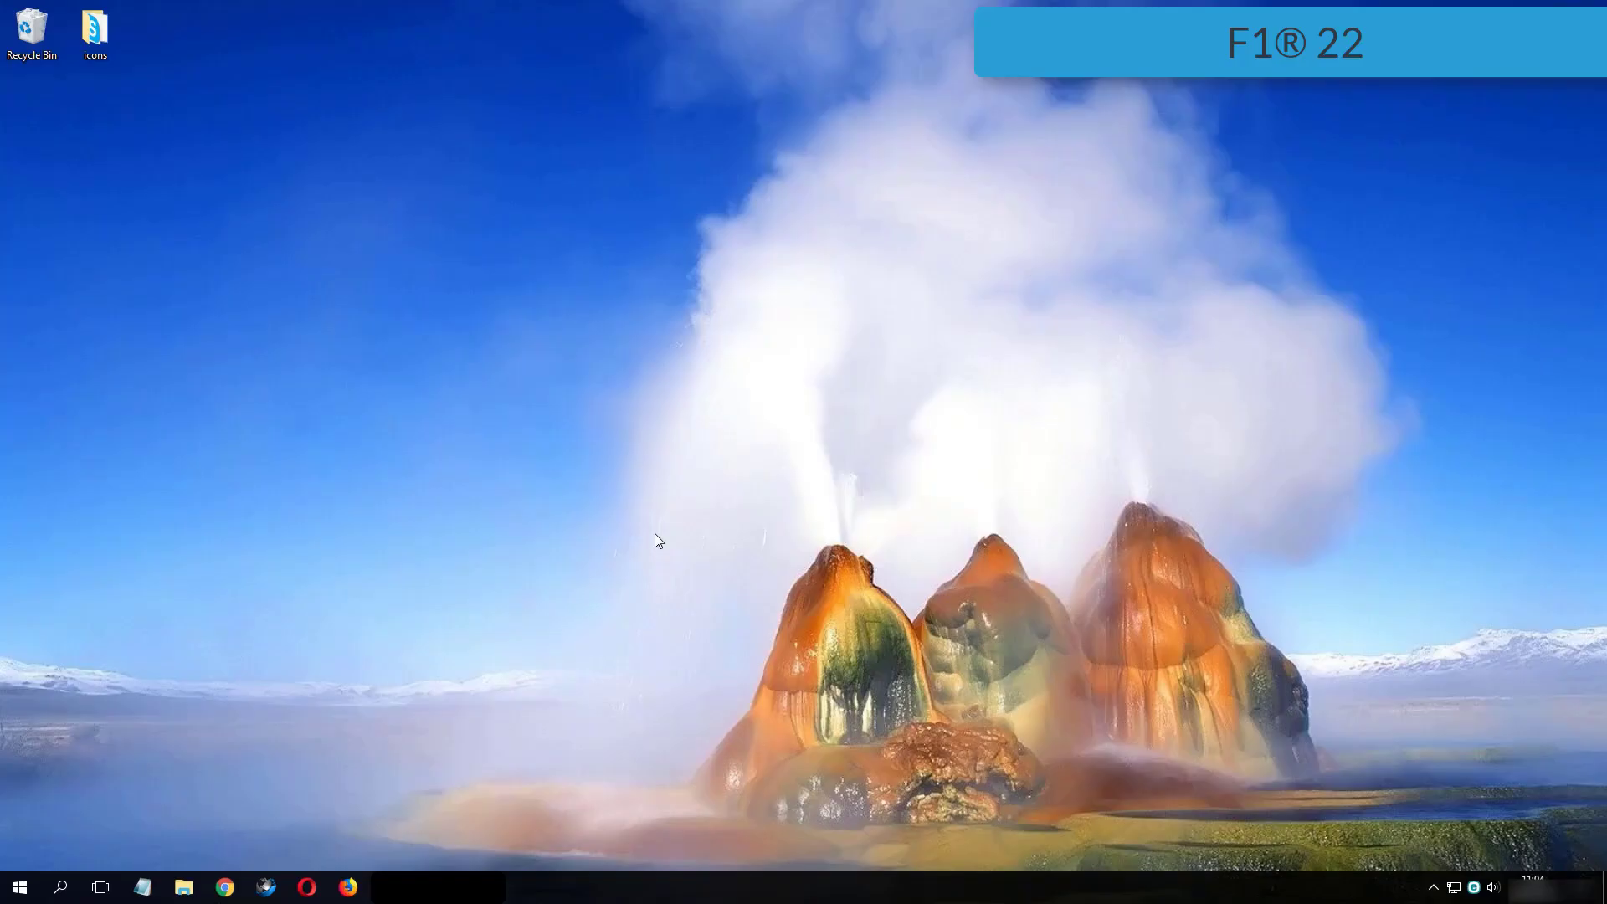
right_click(655, 534)
click(686, 586)
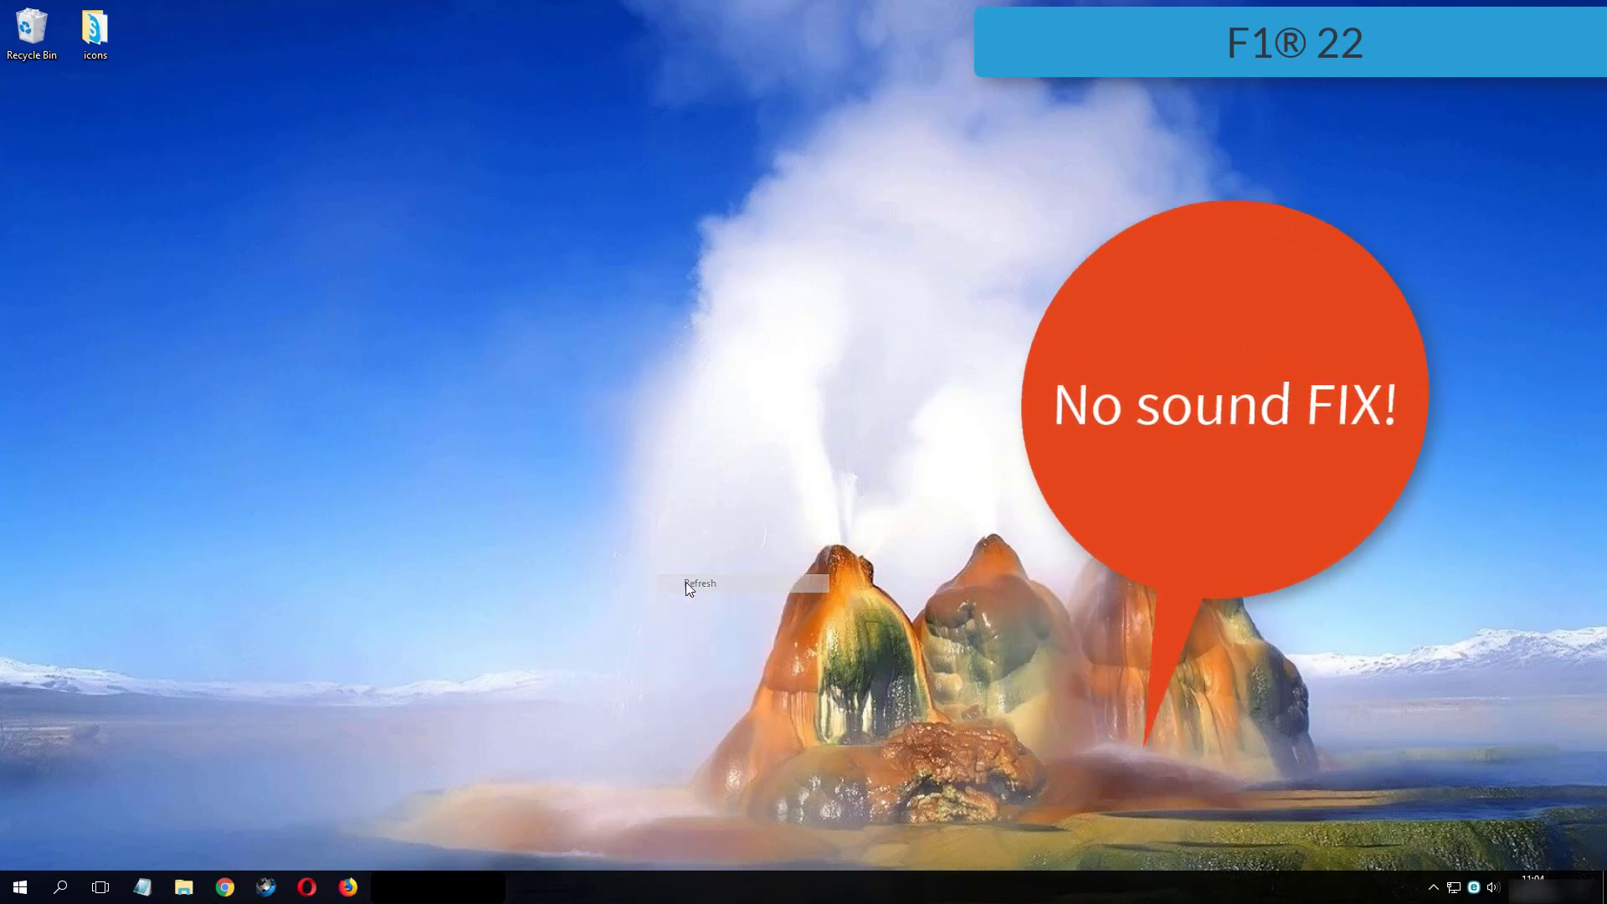
Step: Reopen the Windows playback devices and show the properties of the default VIA HD Audio Speakers again
right_click(1492, 887)
click(1466, 818)
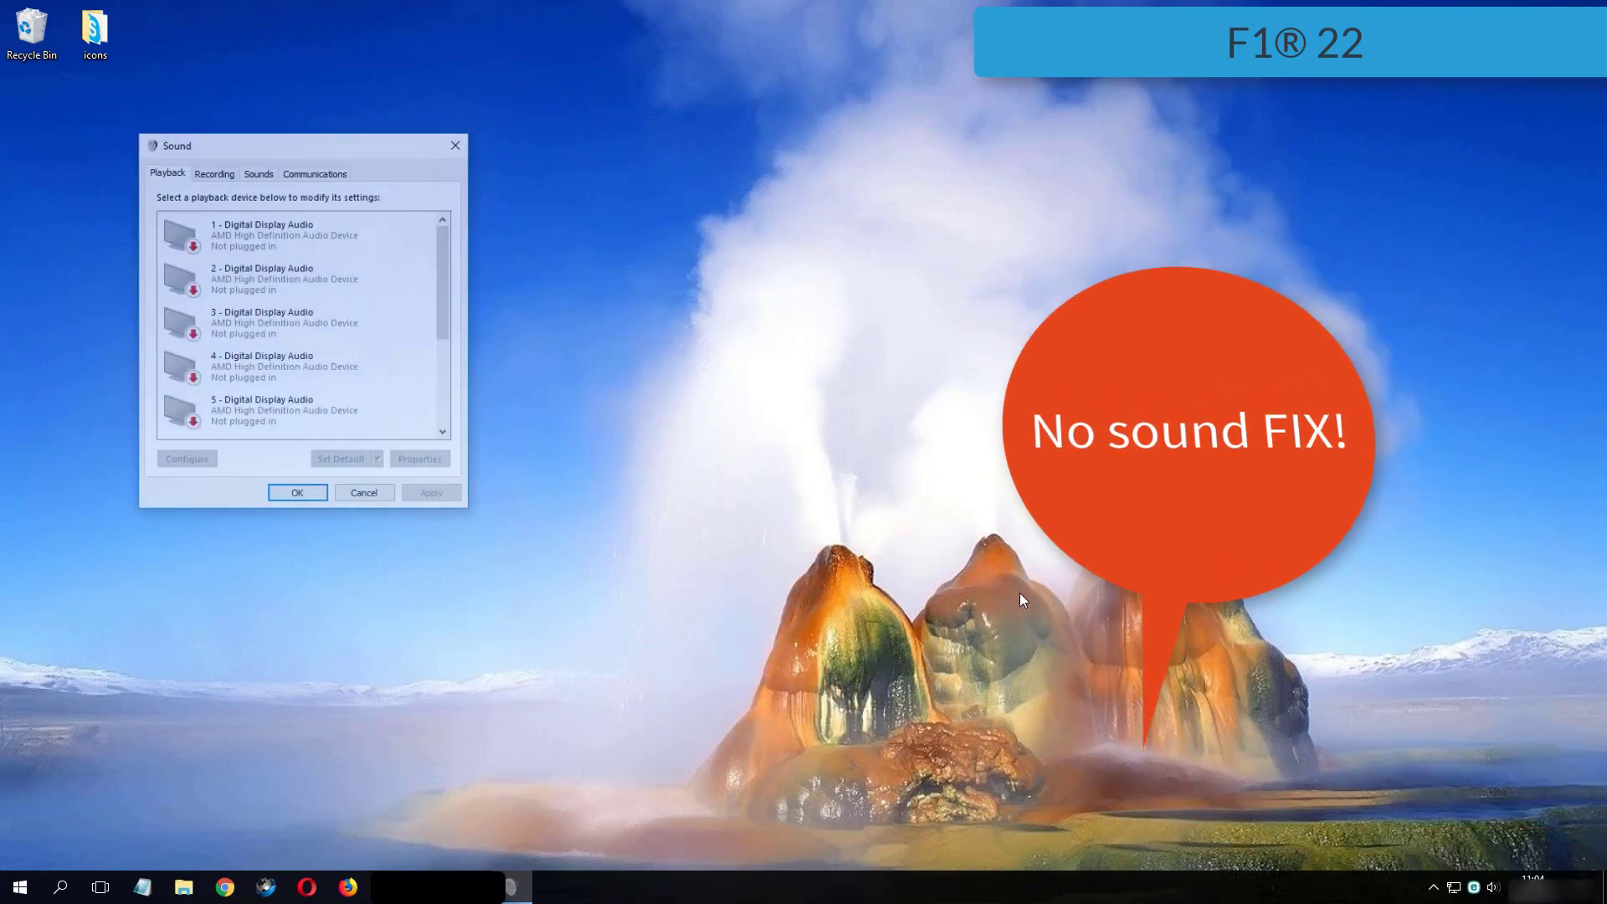
drag(416, 172, 444, 183)
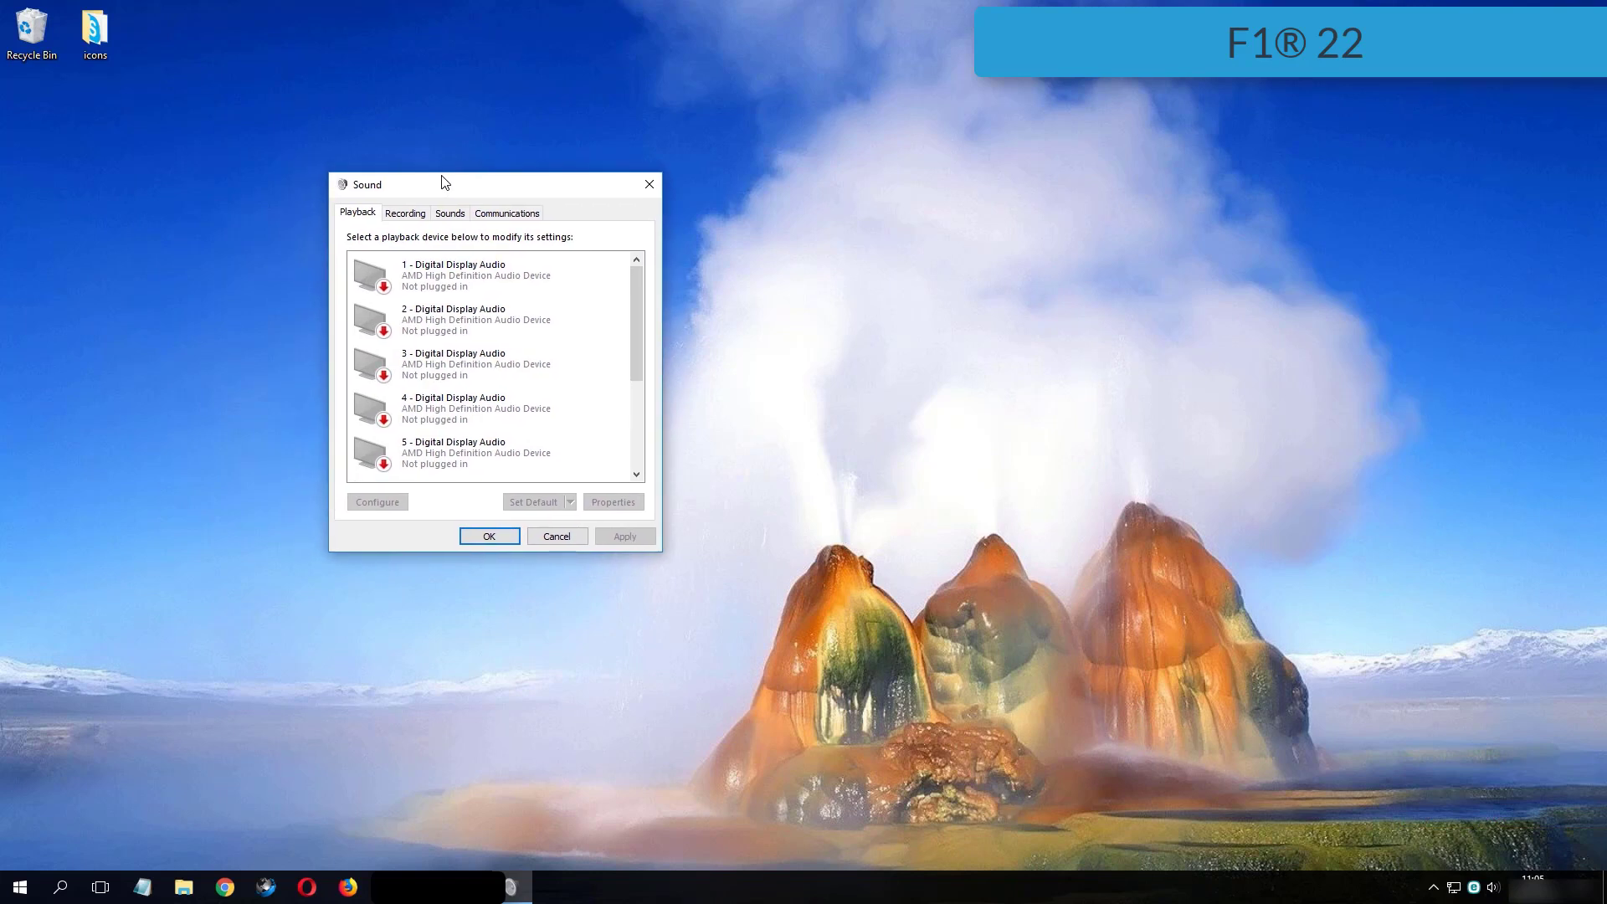
scroll(590, 360, down, 1)
scroll(552, 373, down, 2)
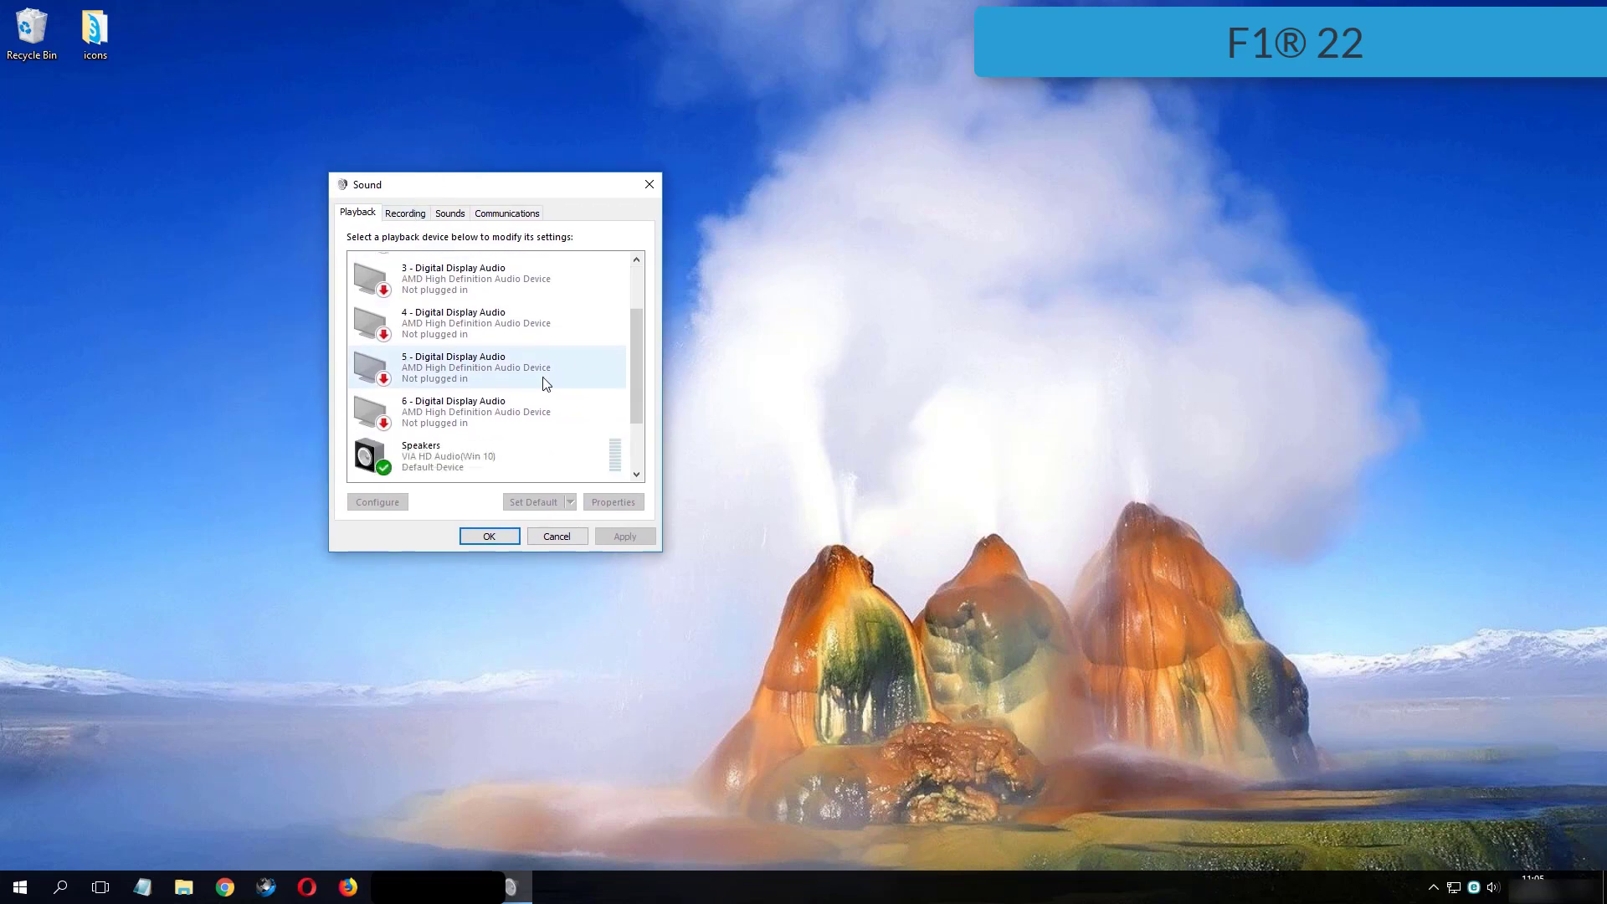
click(457, 417)
double_click(440, 424)
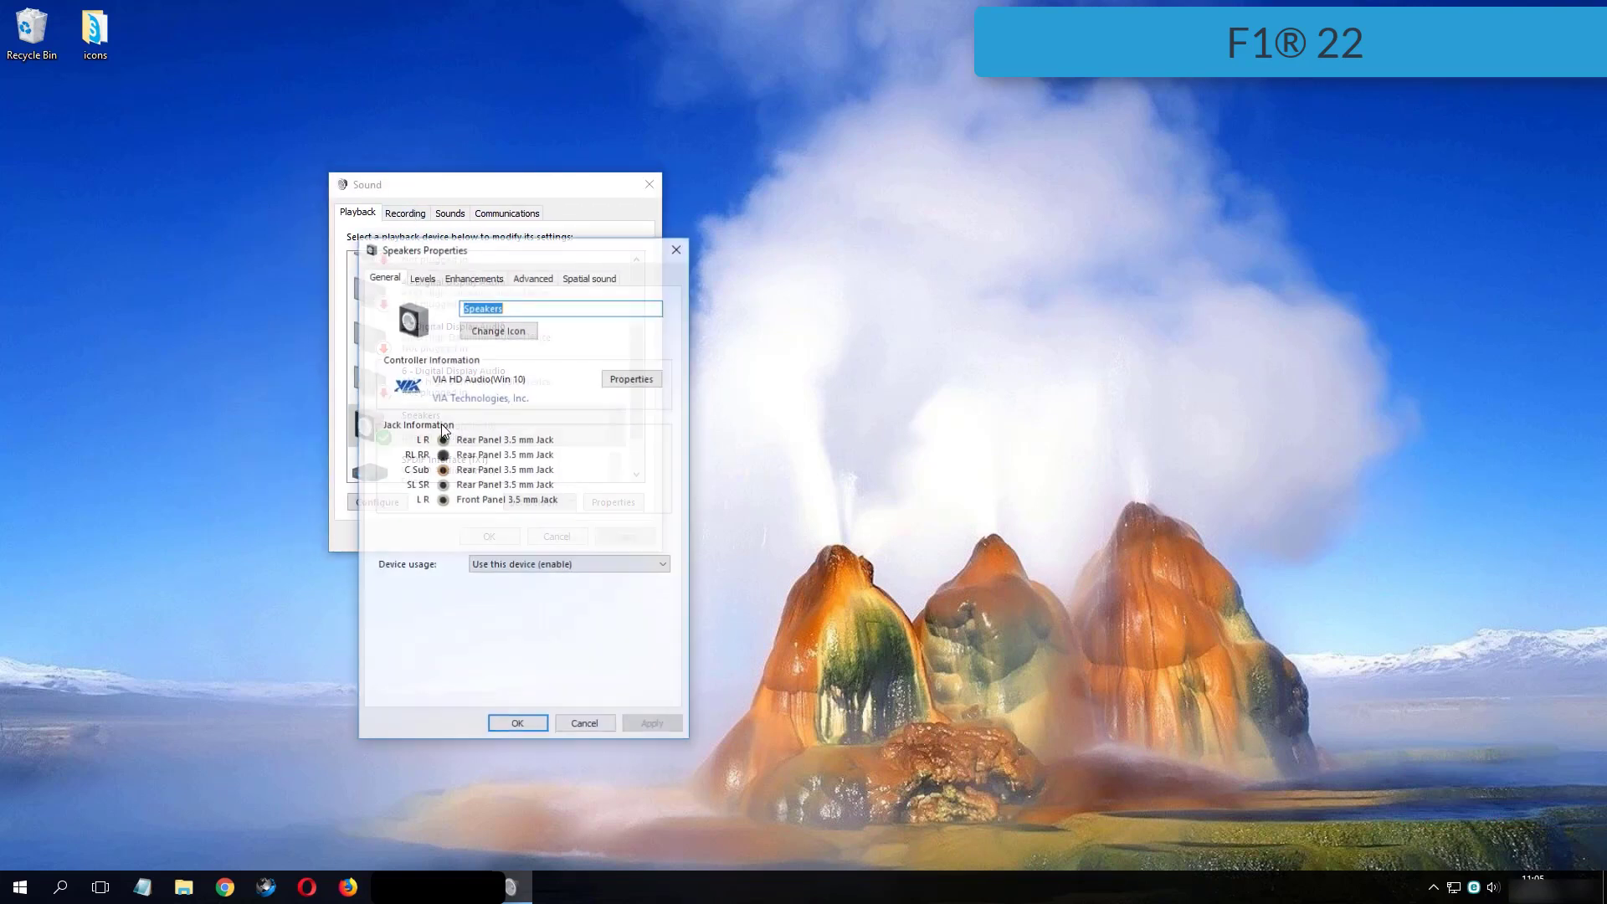
Step: Set the speakers' default format to 24 bit, 192000 Hz (Studio Quality) and accept the speaker properties
click(536, 282)
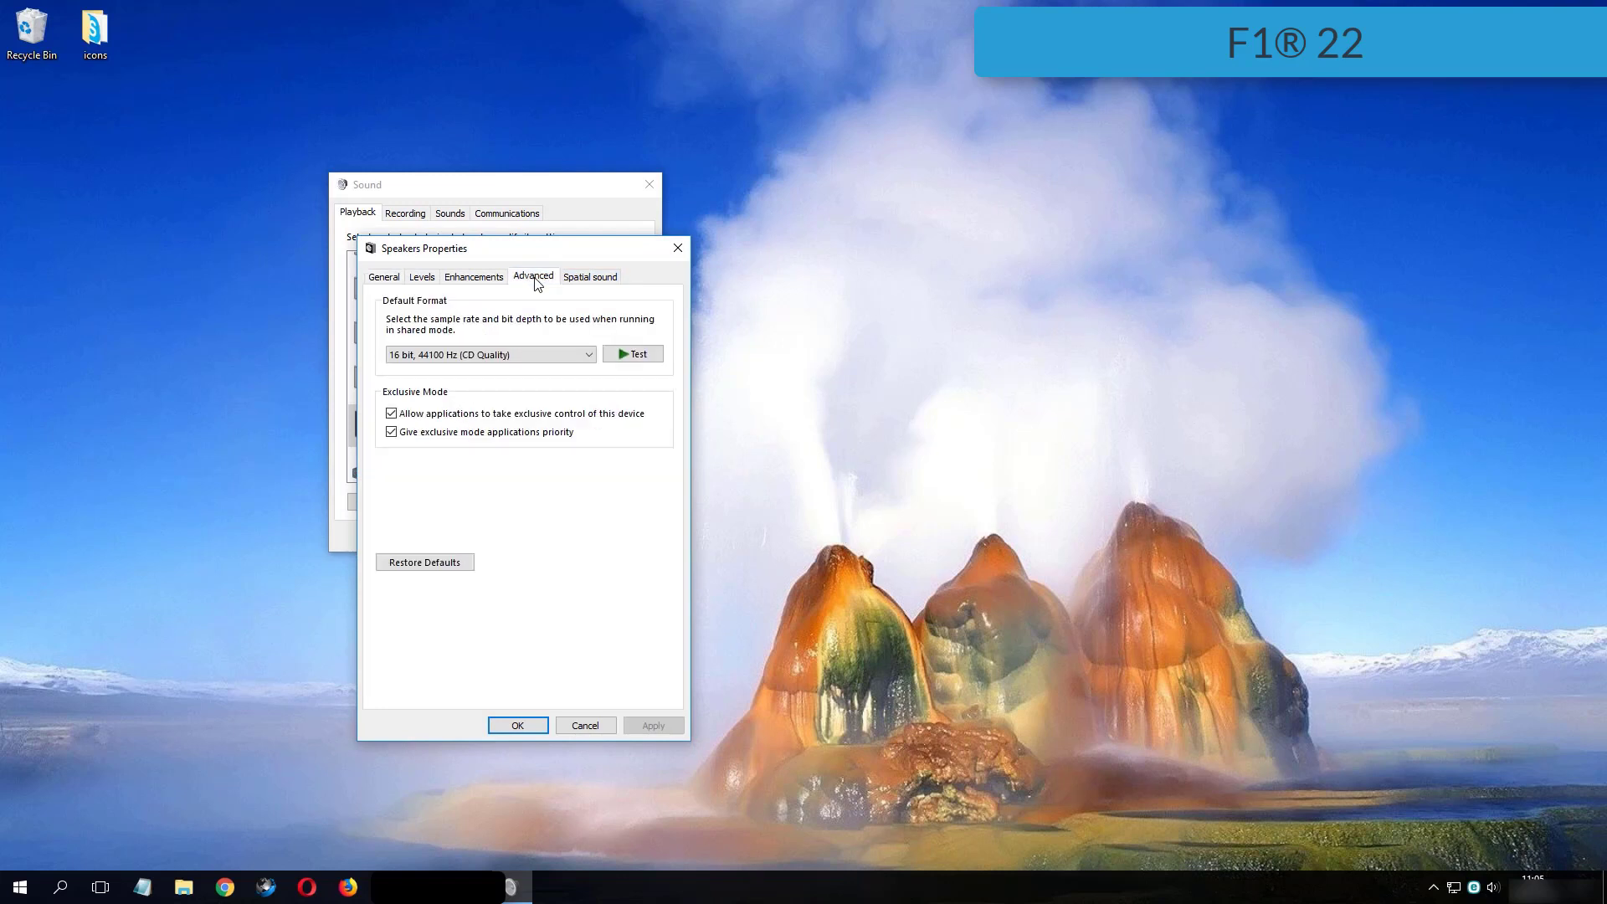
click(502, 355)
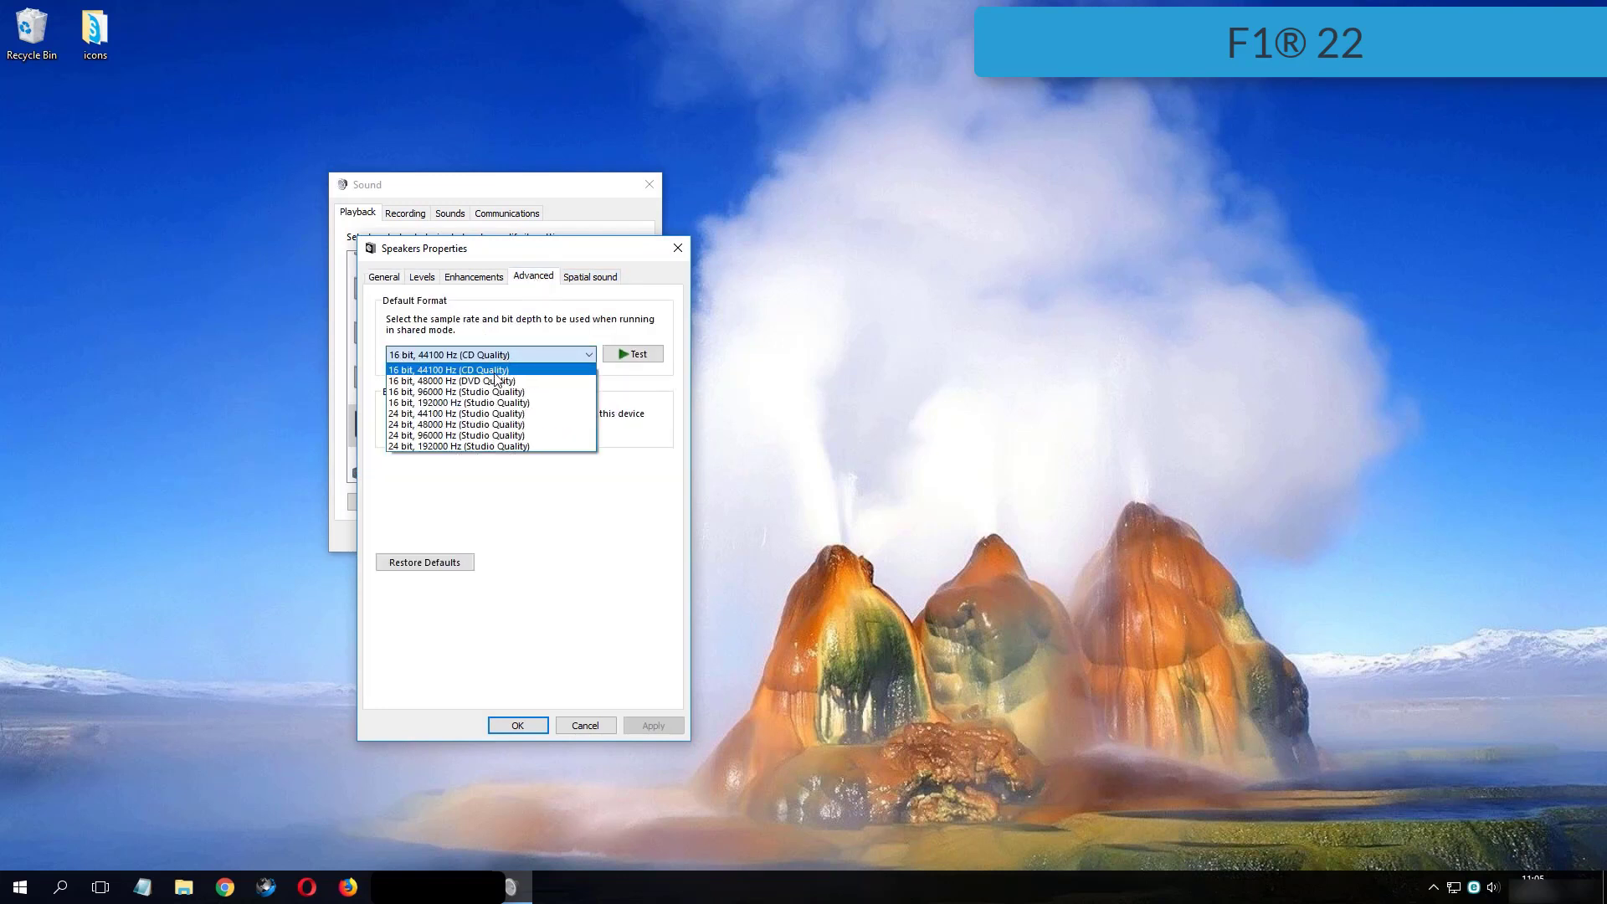
click(524, 446)
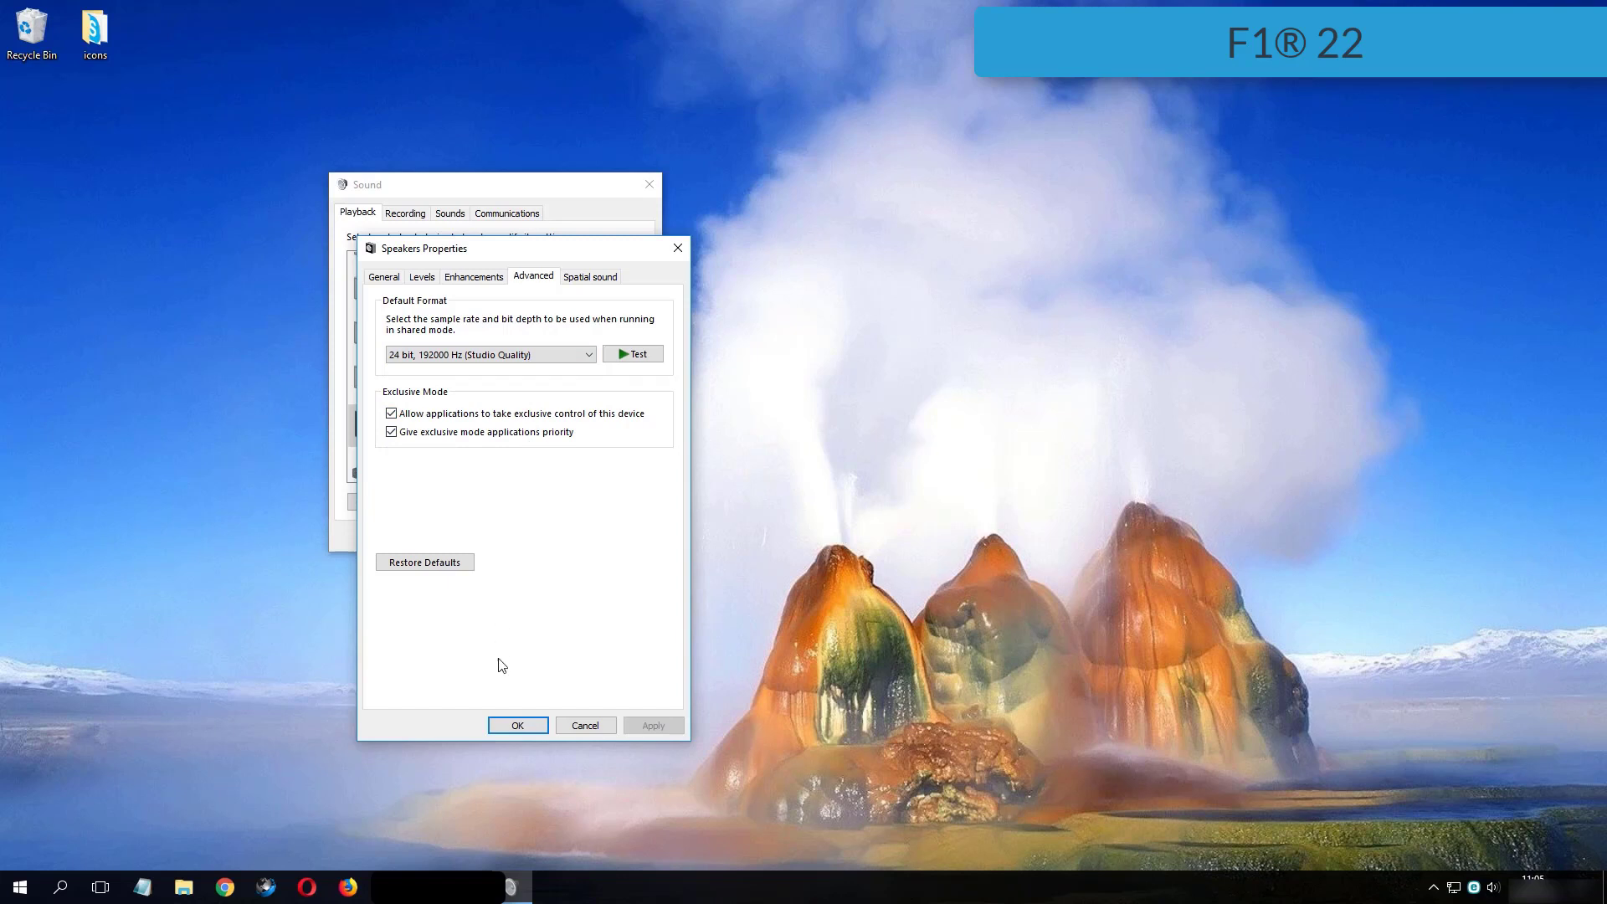
click(519, 726)
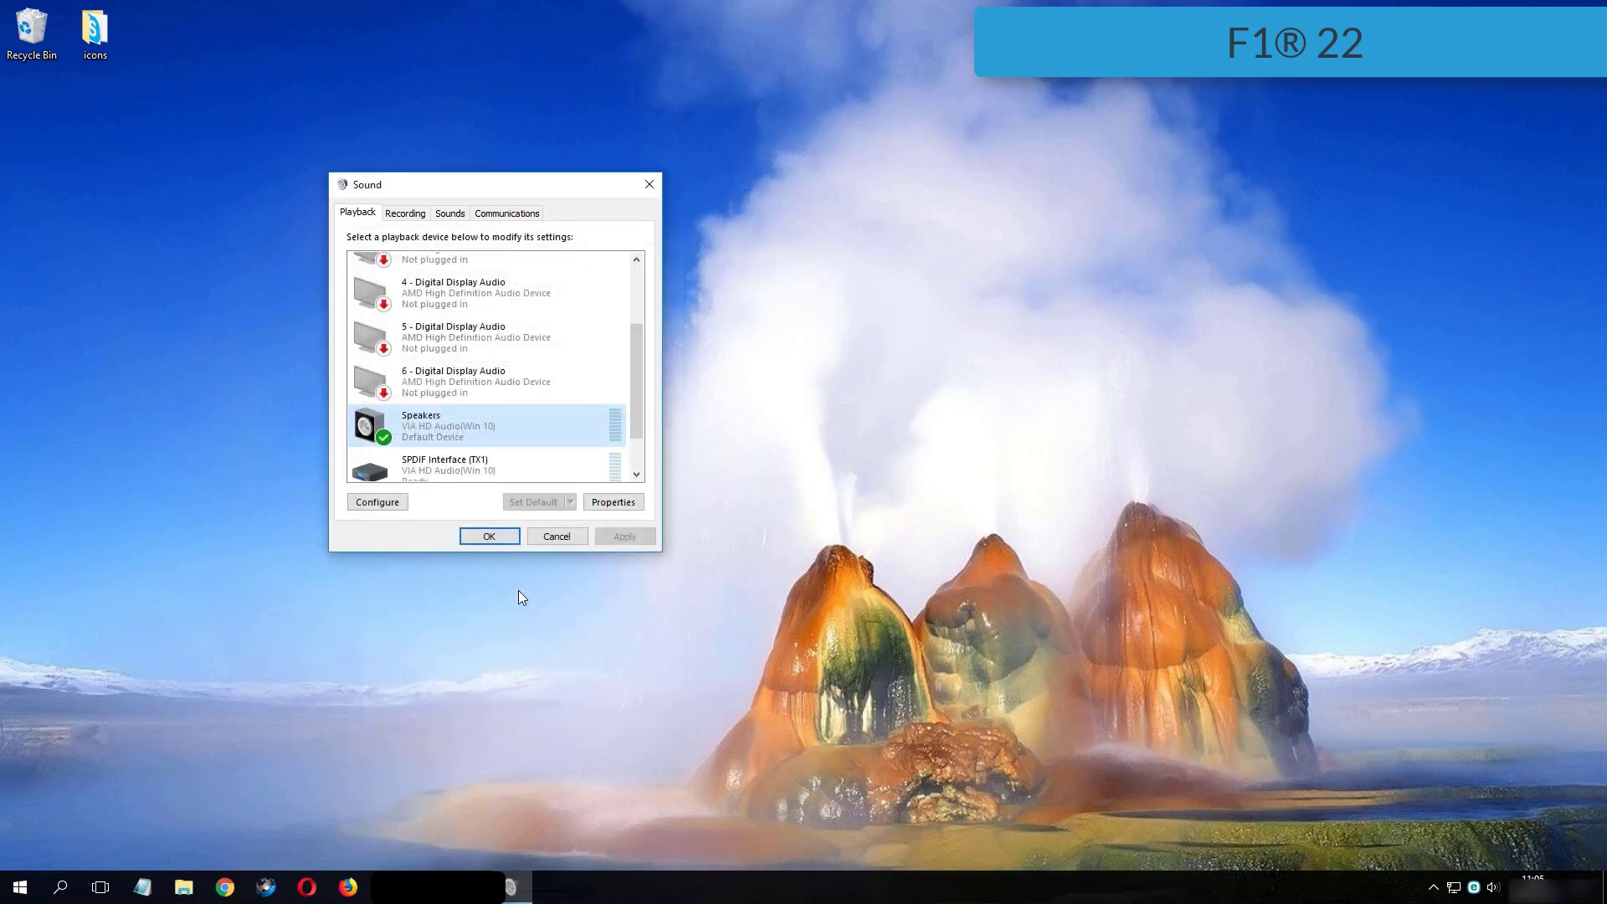